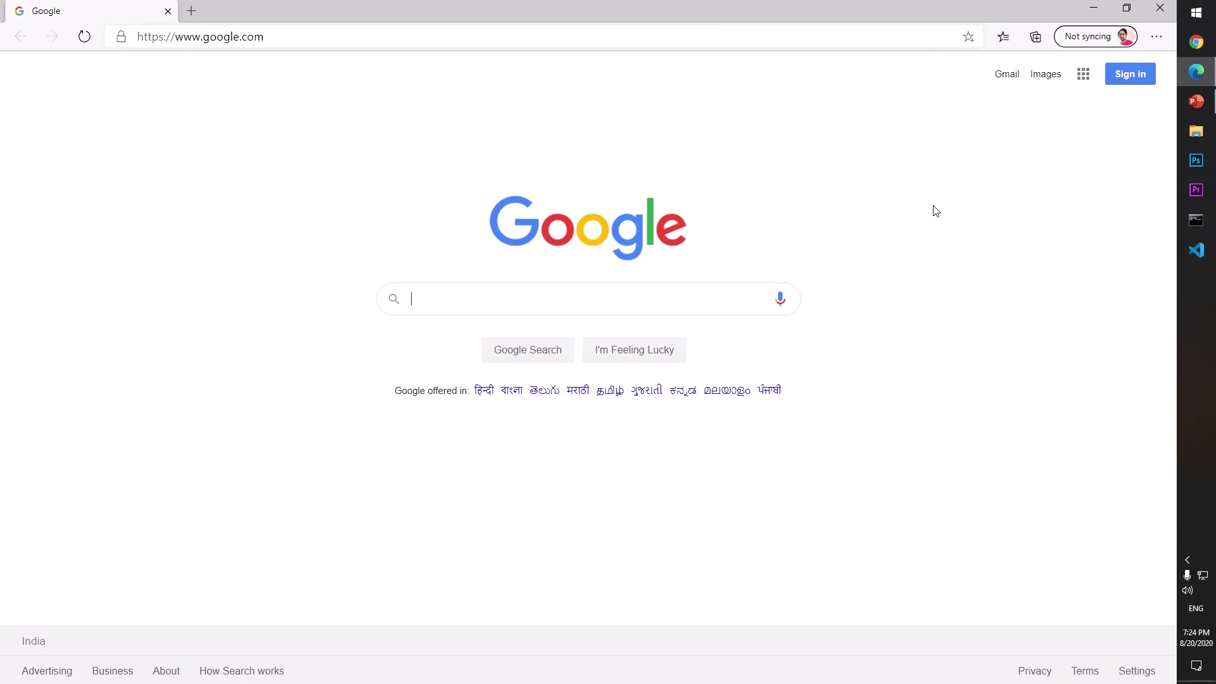
- View the current site's connection security info, then dismiss it
mouse_move(1206, 75)
left_click(121, 39)
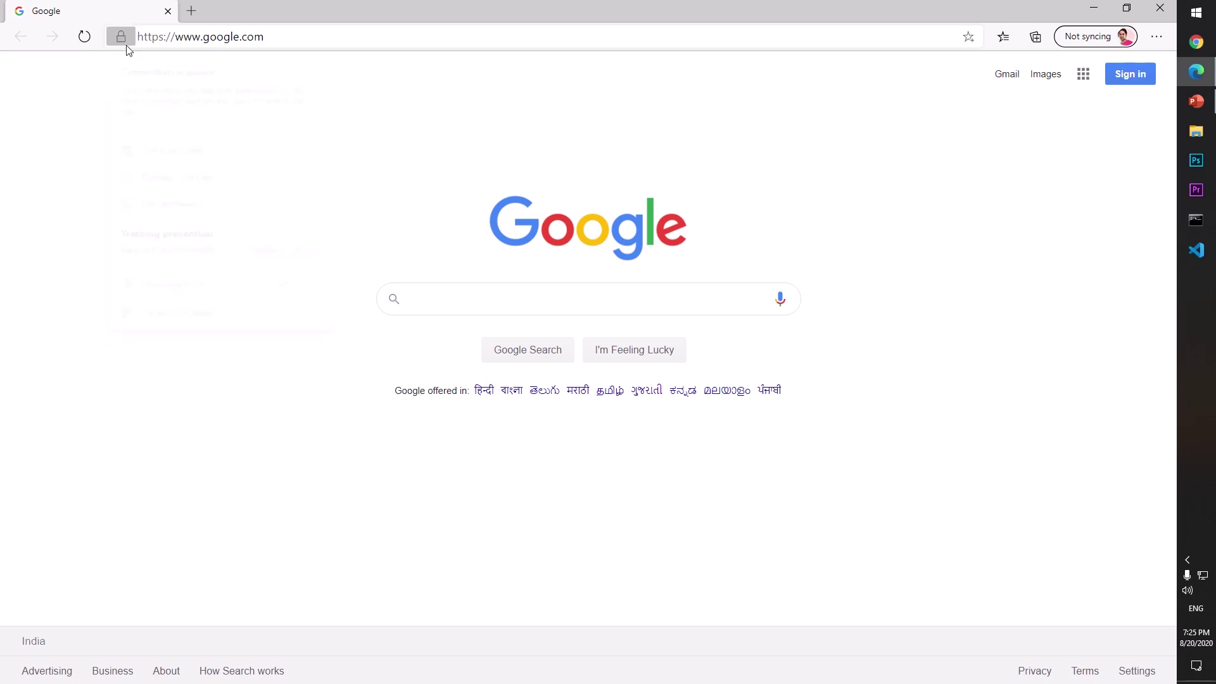
left_click(447, 173)
- Open Edge Settings from the Settings and more menu
left_click(1156, 37)
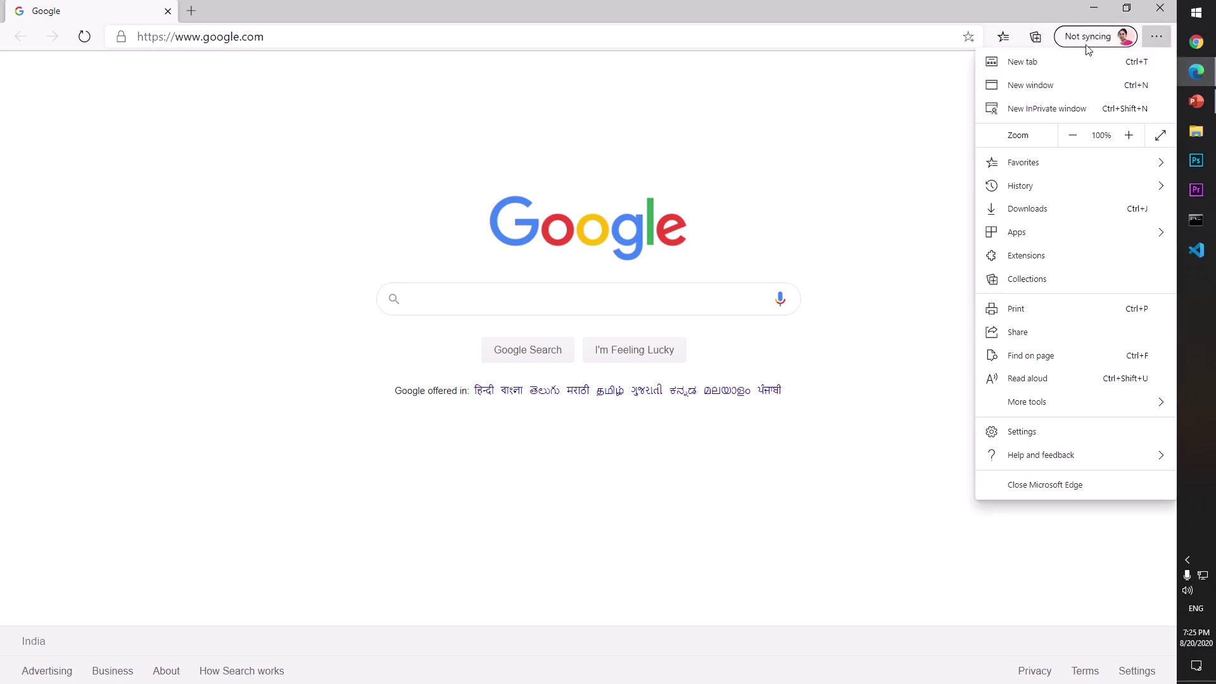
left_click(873, 163)
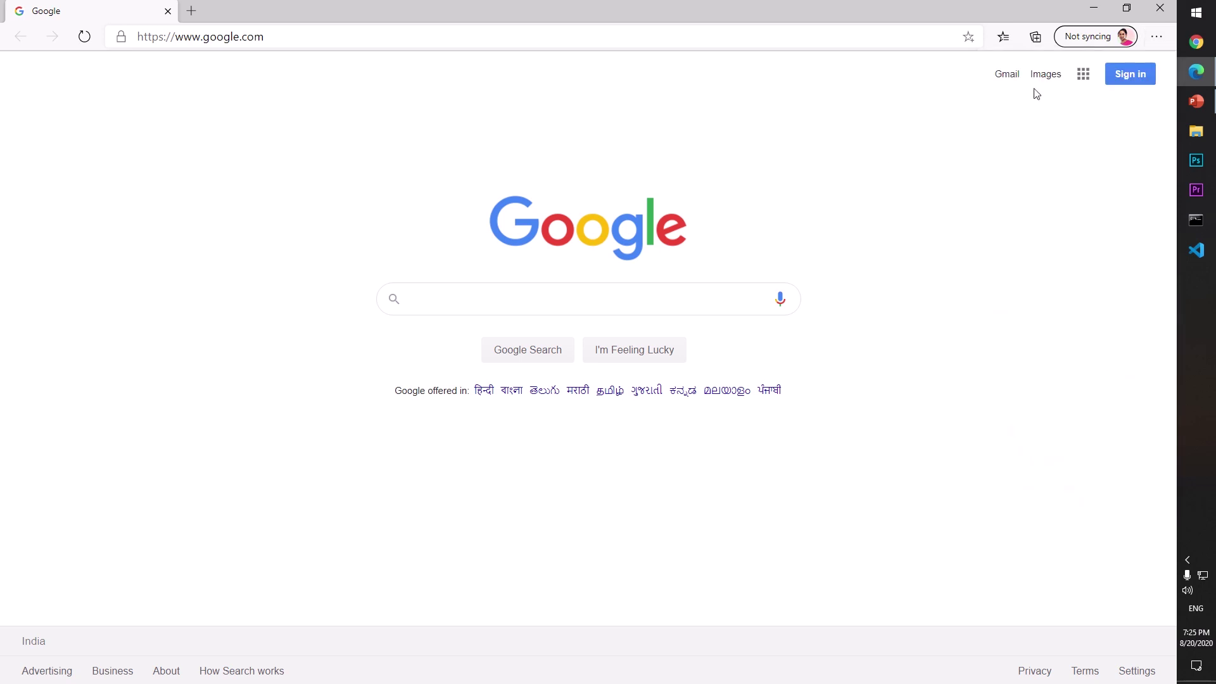
left_click(1149, 38)
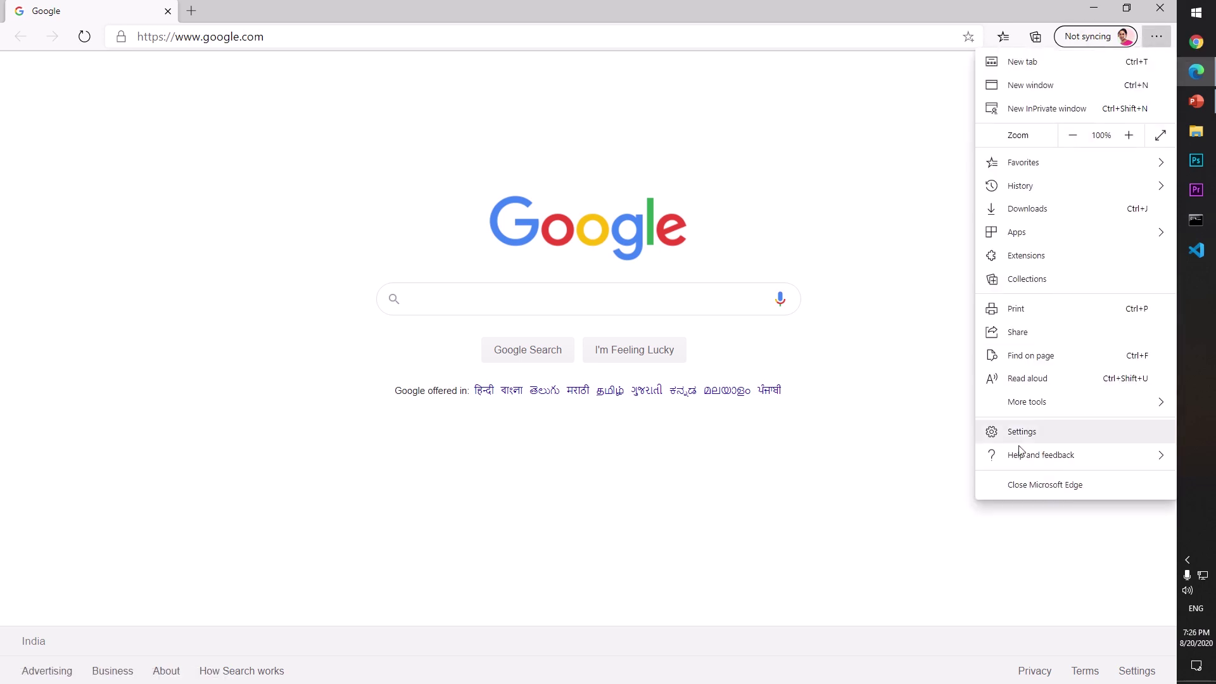
left_click(1016, 437)
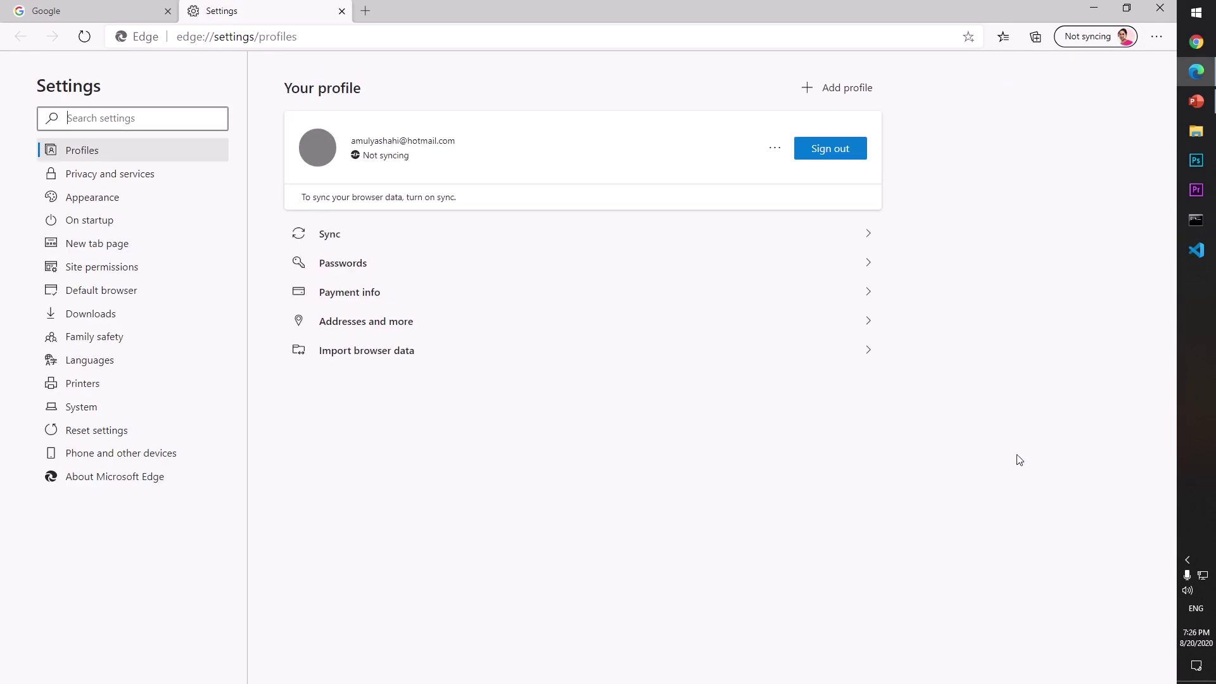
- In On startup, delete the Google startup page and keep 'Open a specific page or pages' selected
left_click(122, 222)
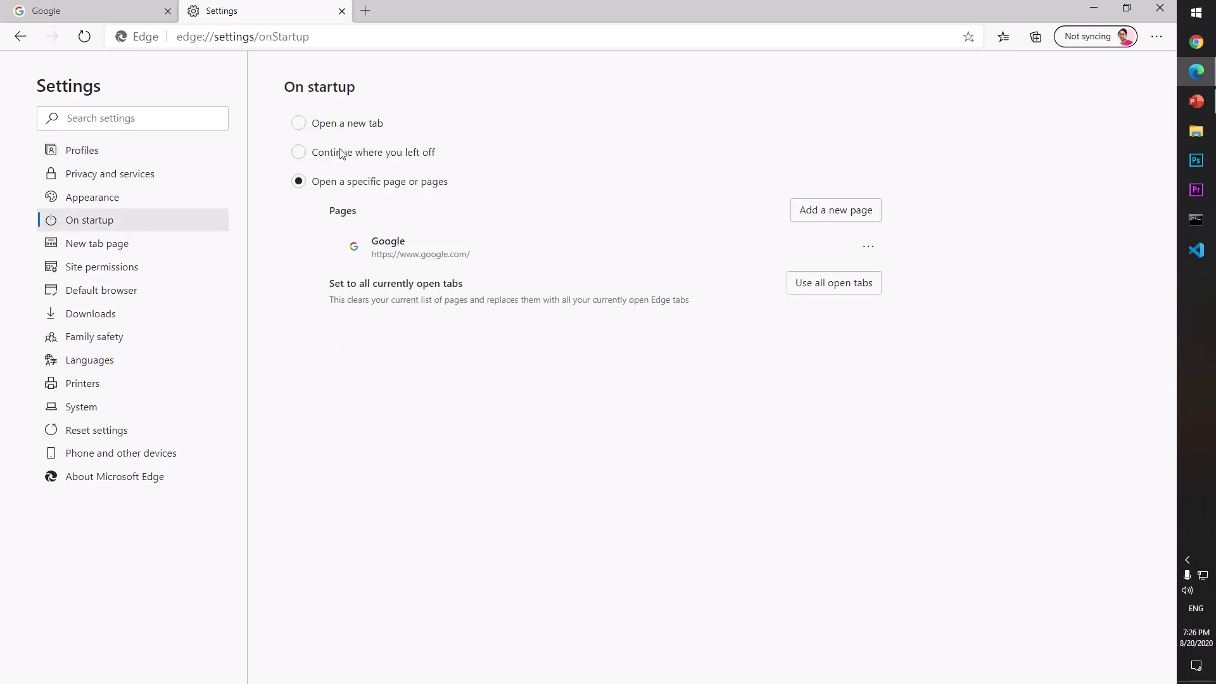
left_click(300, 125)
left_click(300, 187)
left_click(867, 258)
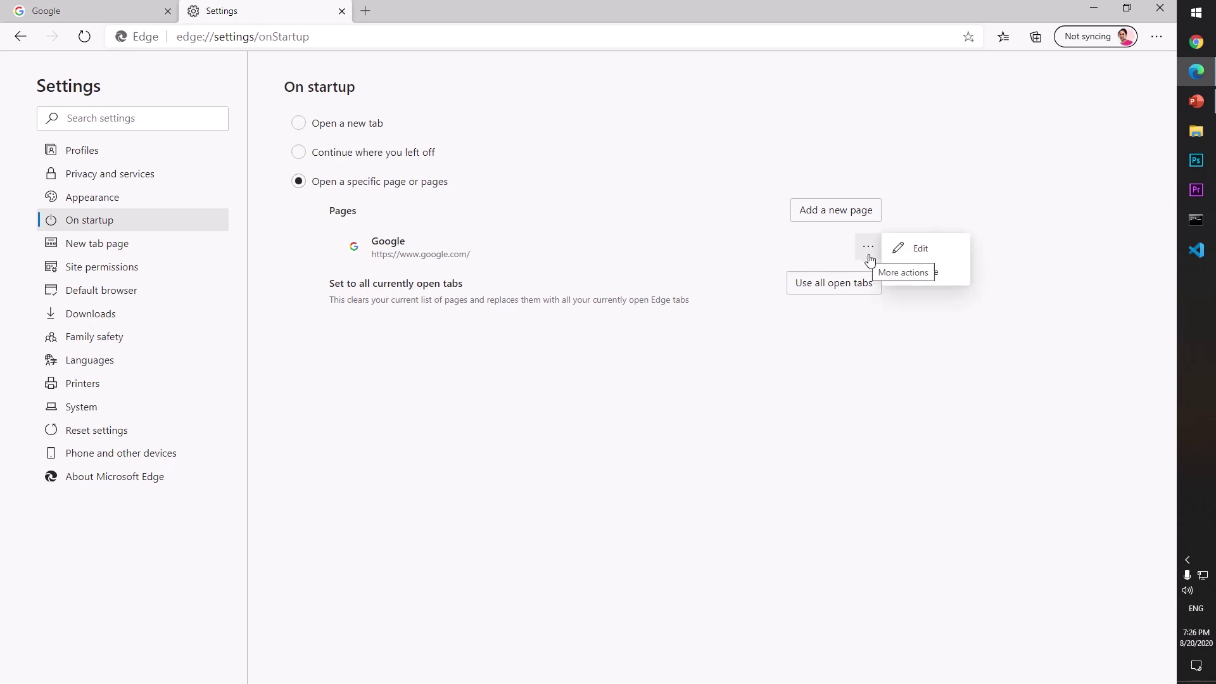
left_click(925, 272)
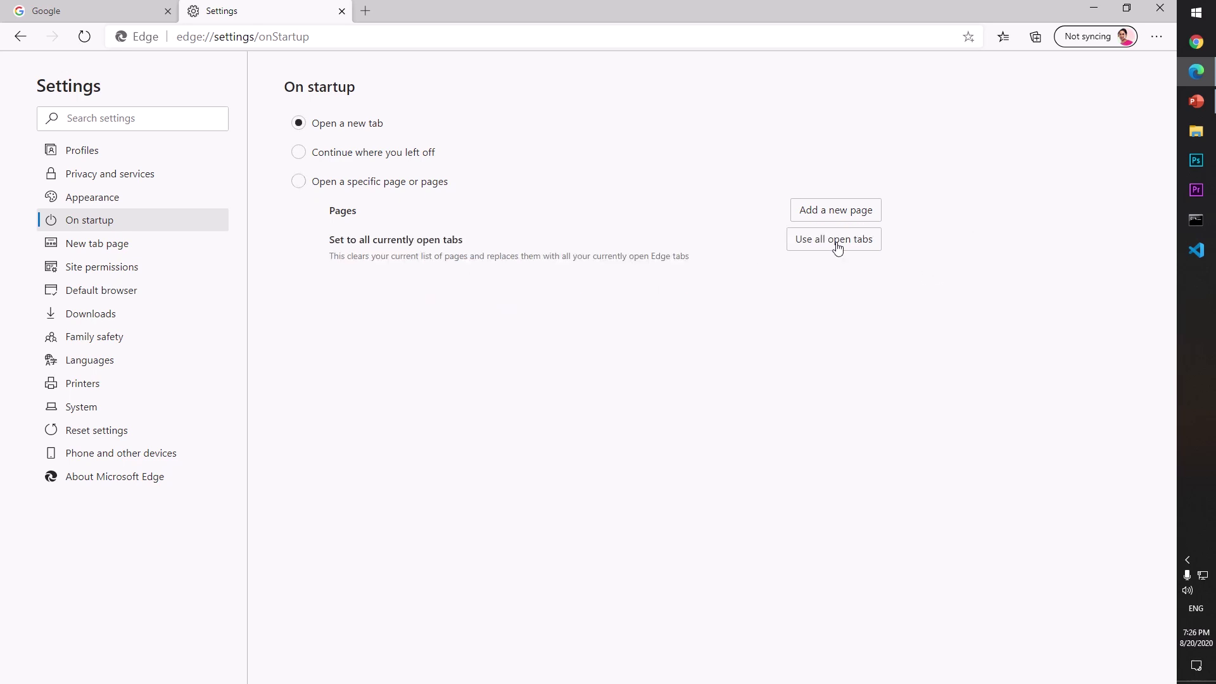
left_click(298, 182)
left_click(835, 216)
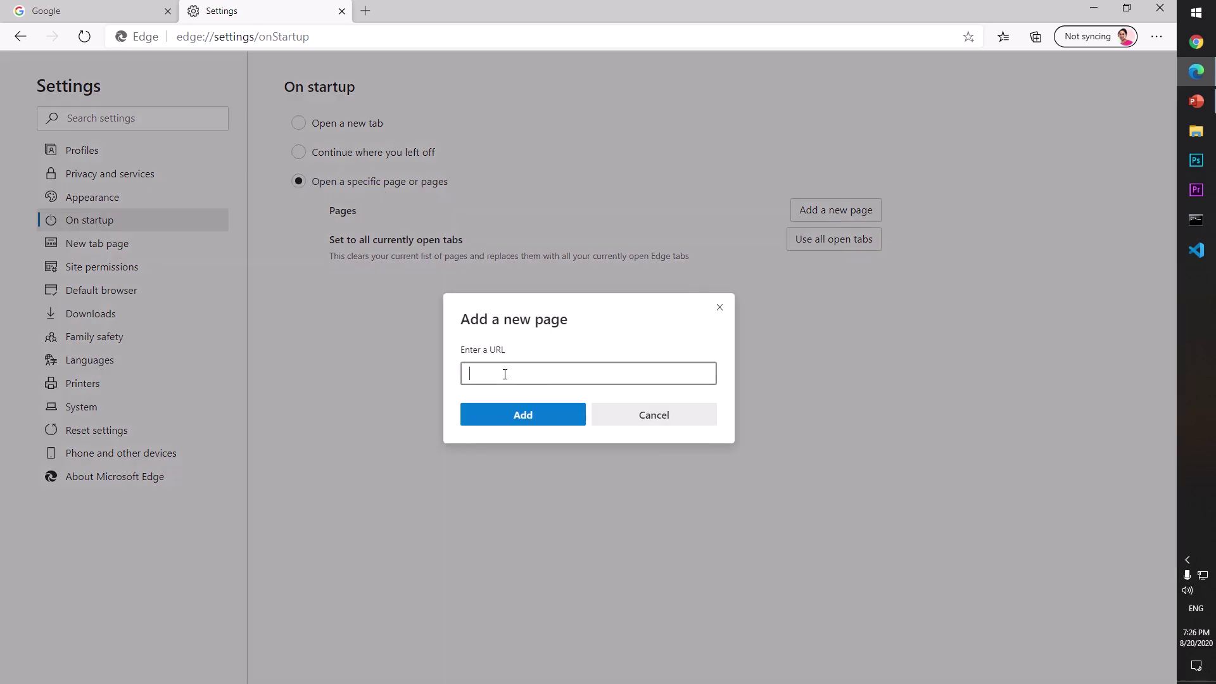
type("https://www.google.com/")
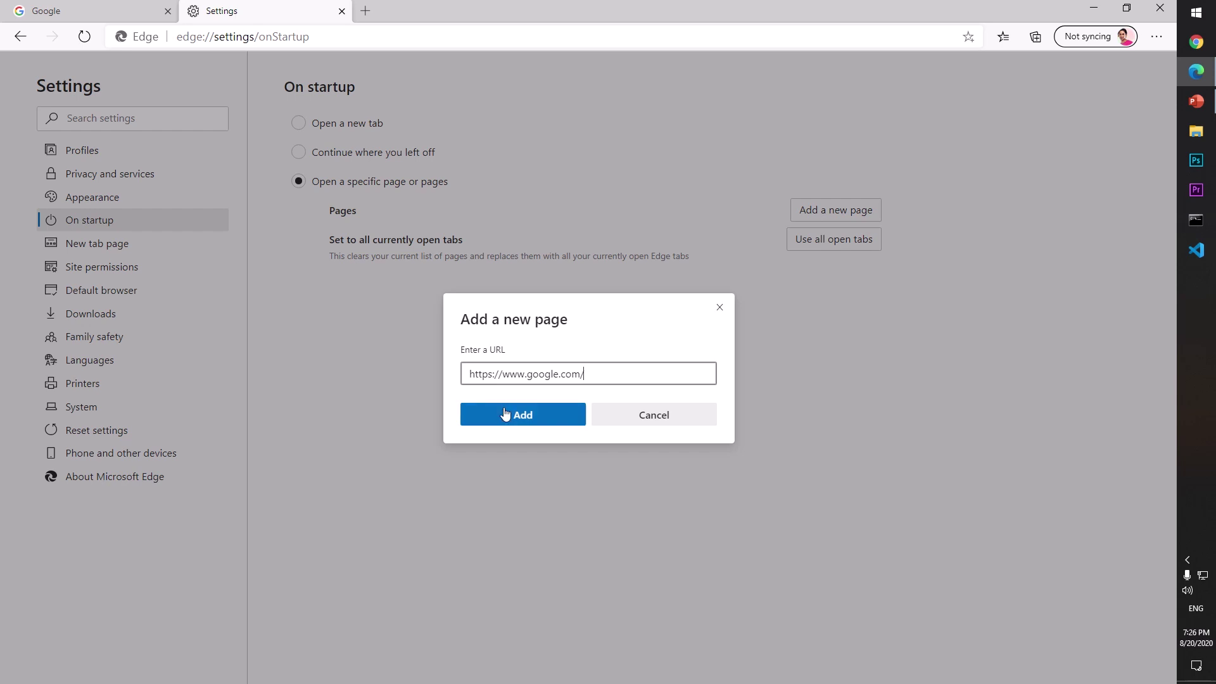
left_click(527, 420)
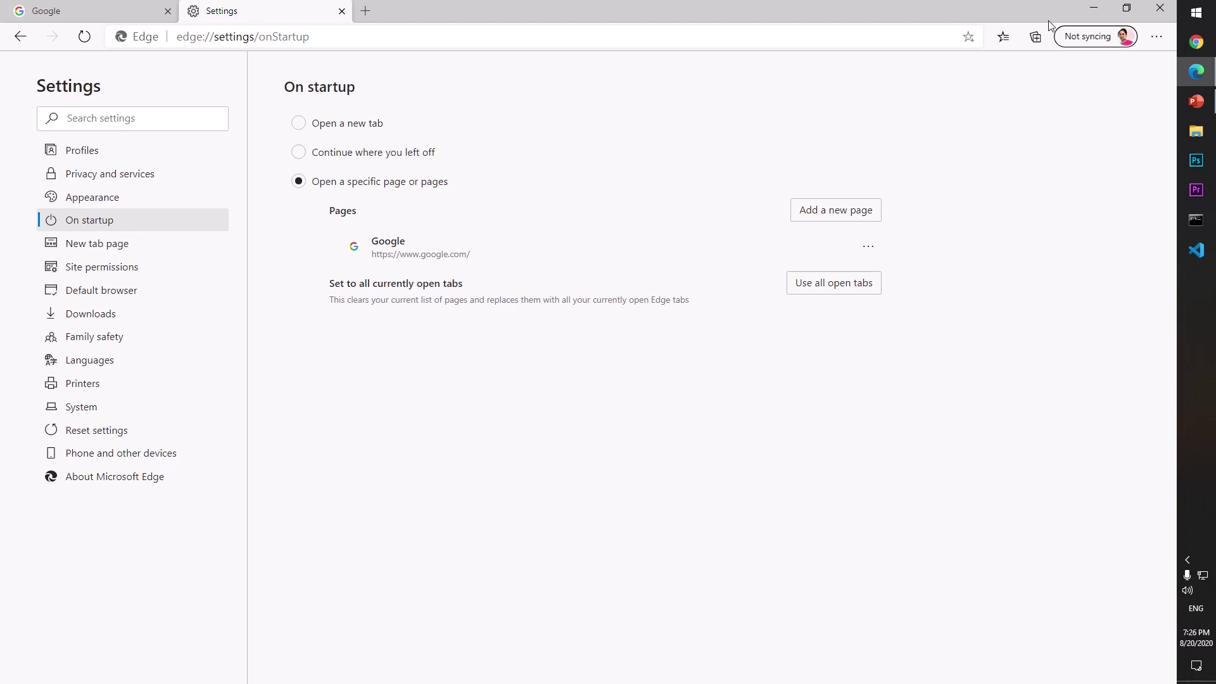
- Launch a fresh Edge window from the taskbar jump list to test startup, then close it
right_click(1193, 75)
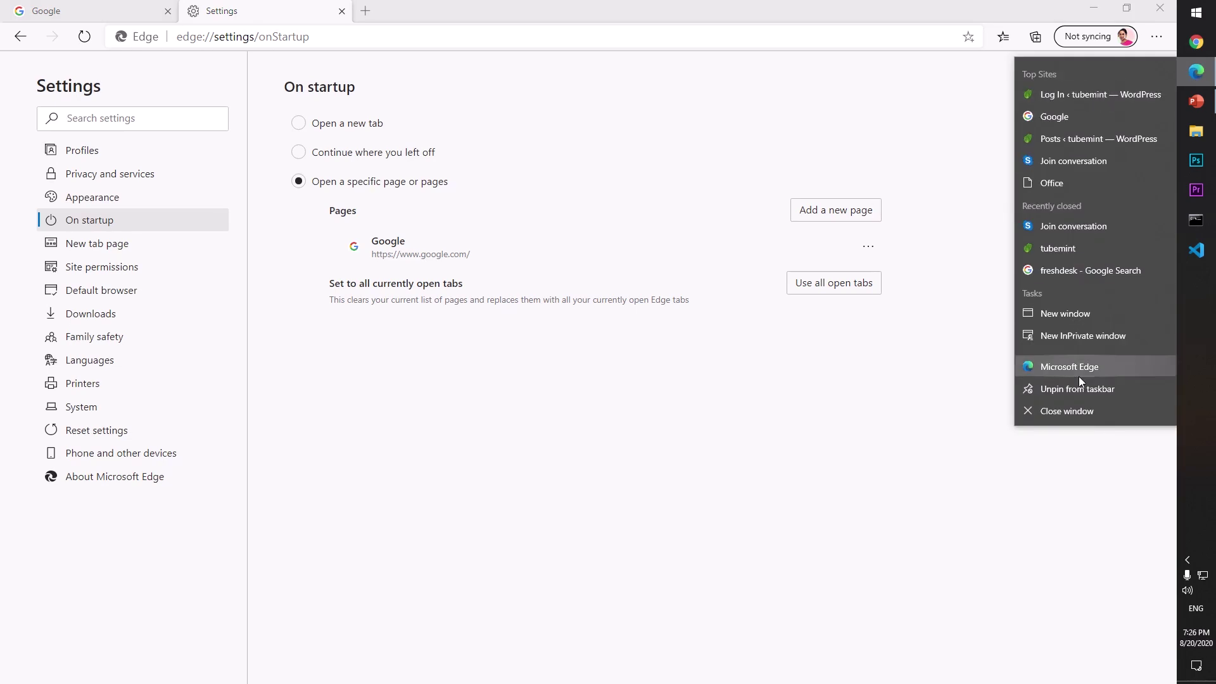
left_click(1078, 377)
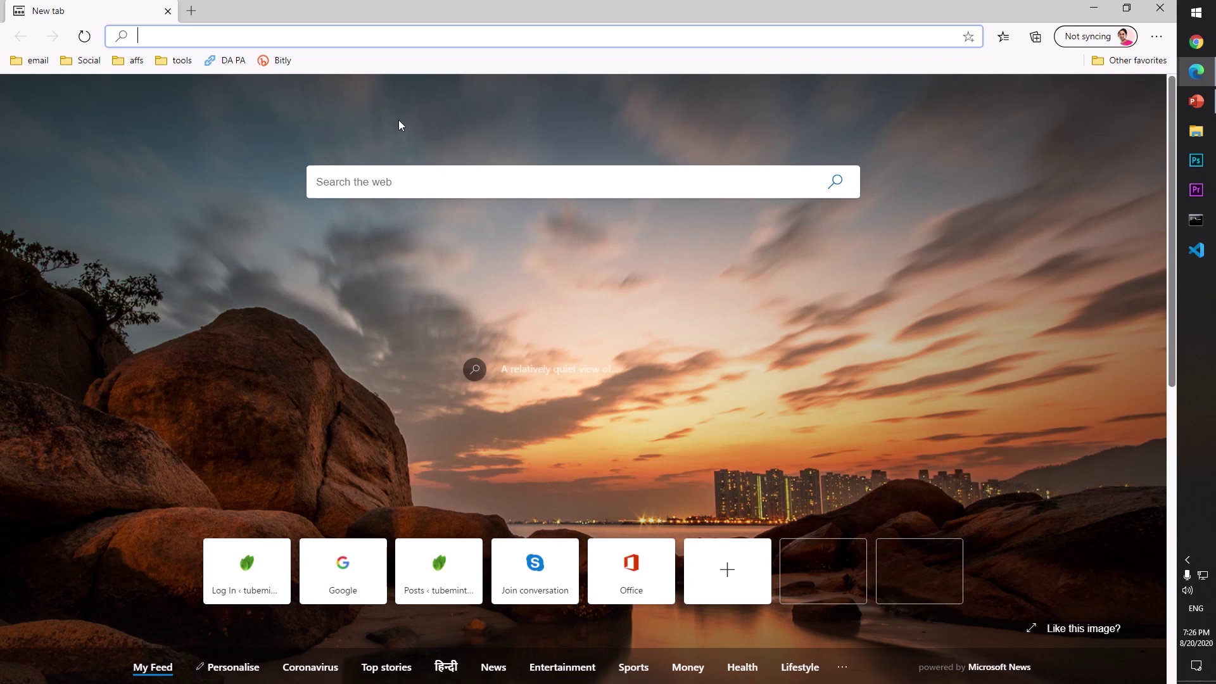
left_click(1160, 8)
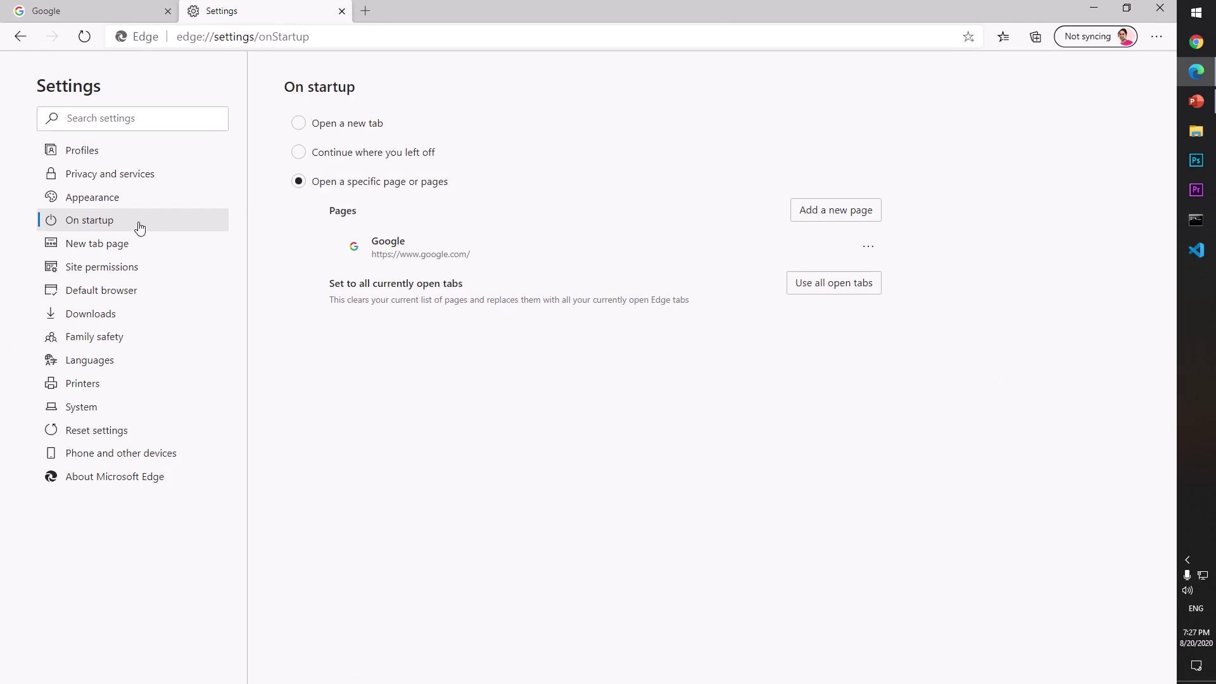
- In Privacy and services, open Address bar settings and keep Google (Default) as search engine
left_click(102, 181)
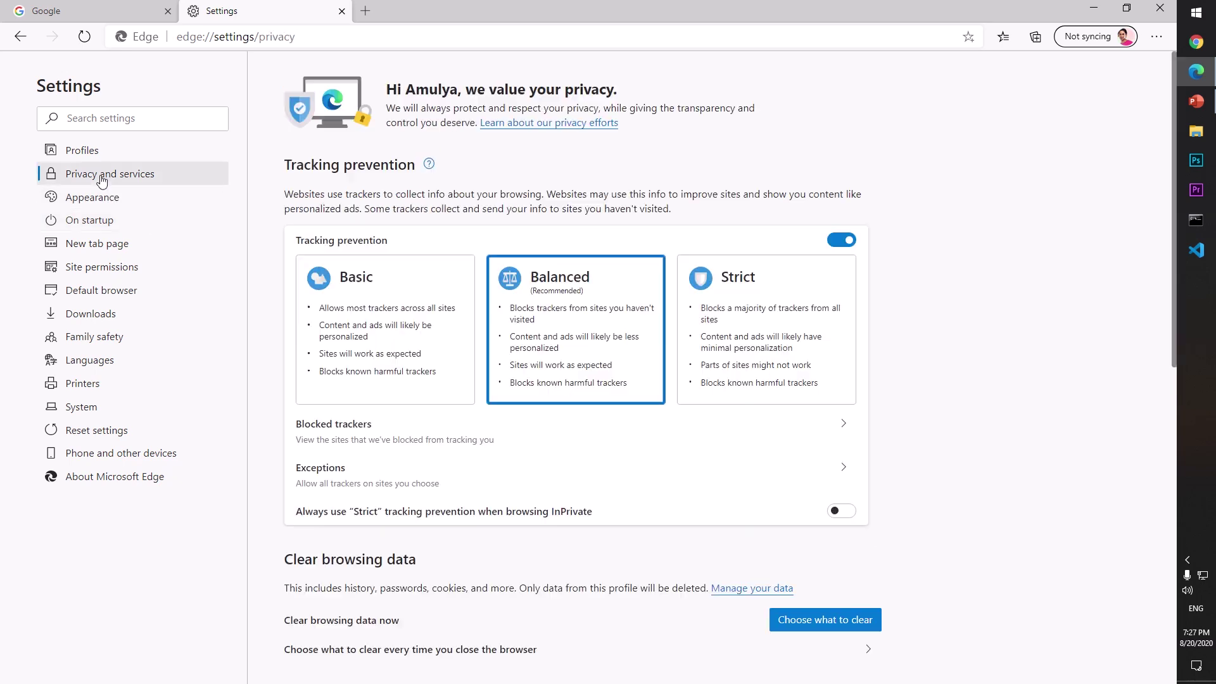
scroll(635, 516, "down", 15)
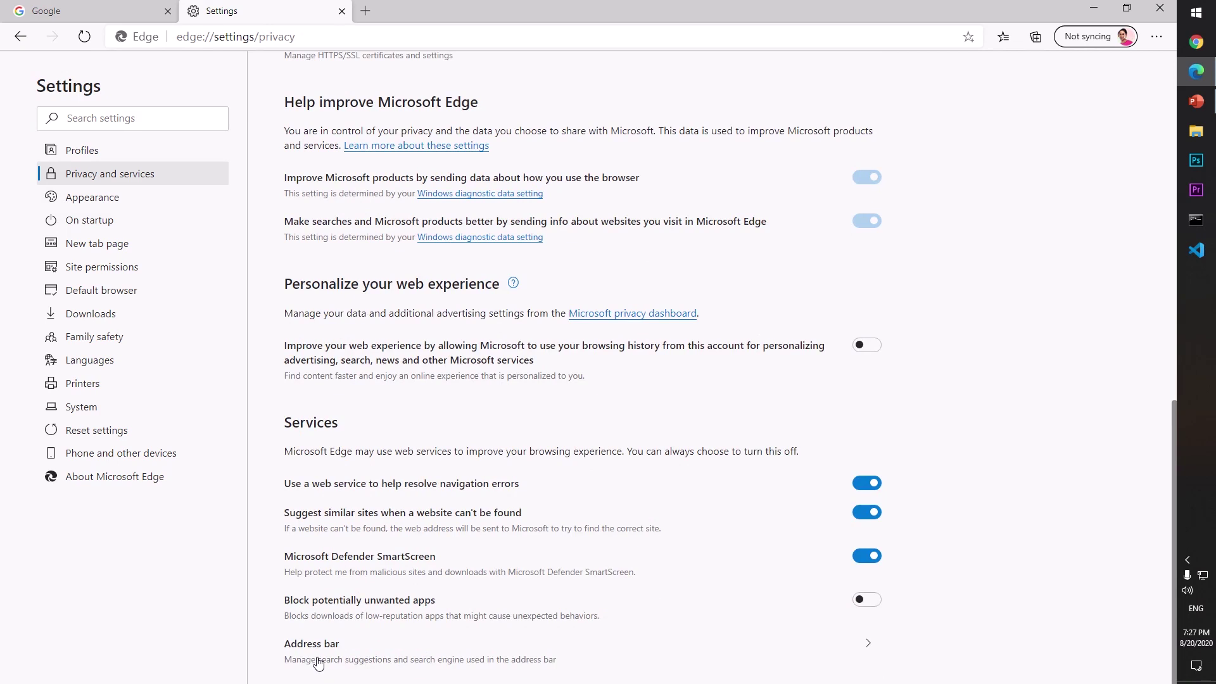
left_click(318, 662)
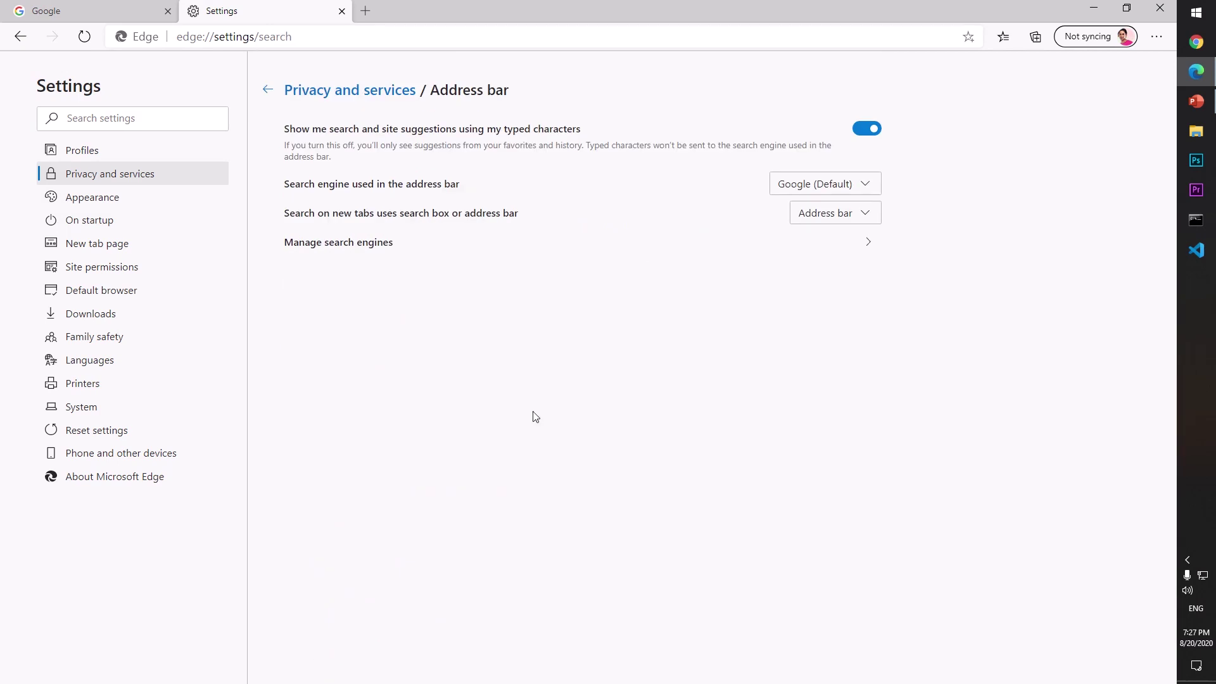
left_click(835, 192)
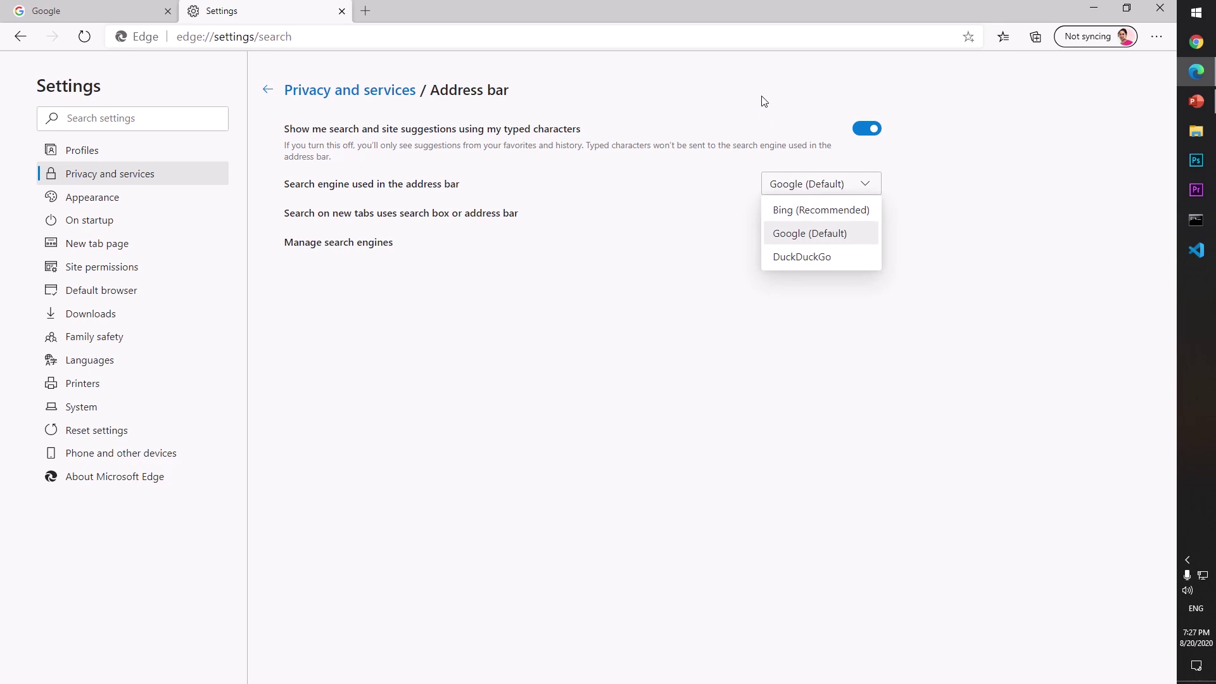
left_click(808, 190)
left_click(817, 190)
left_click(811, 234)
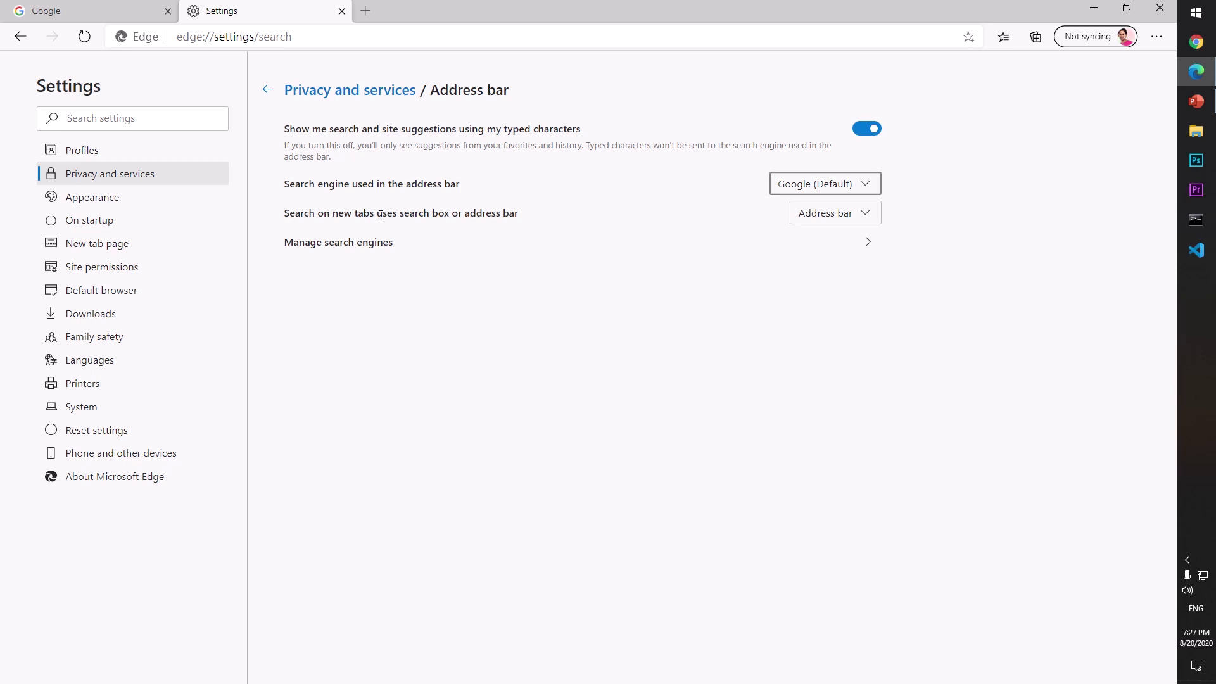
- Keep Address bar as the option for searching on new tabs
left_click(861, 222)
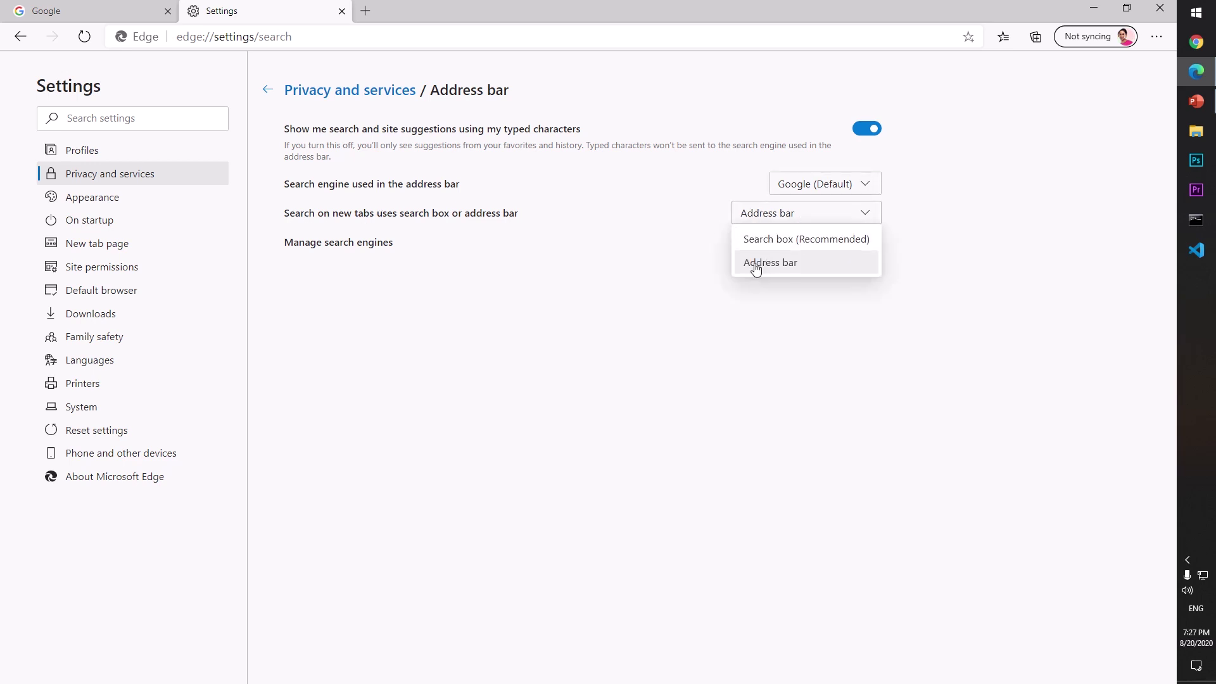
left_click(755, 269)
left_click(867, 216)
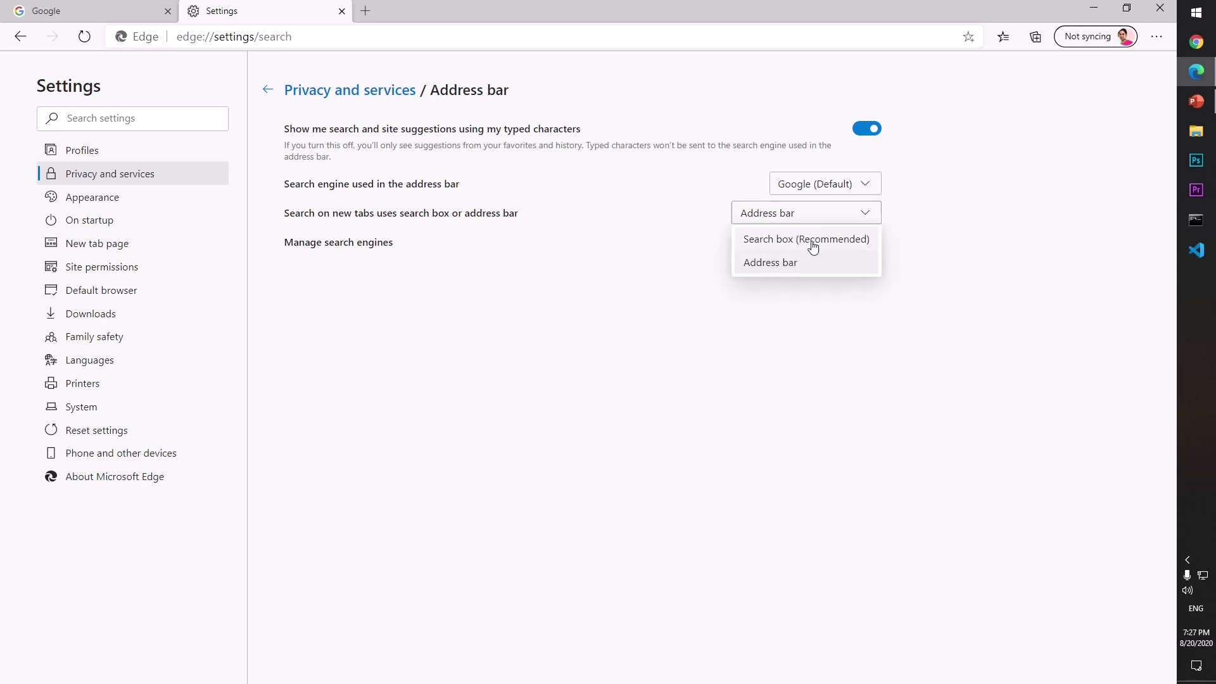
left_click(955, 193)
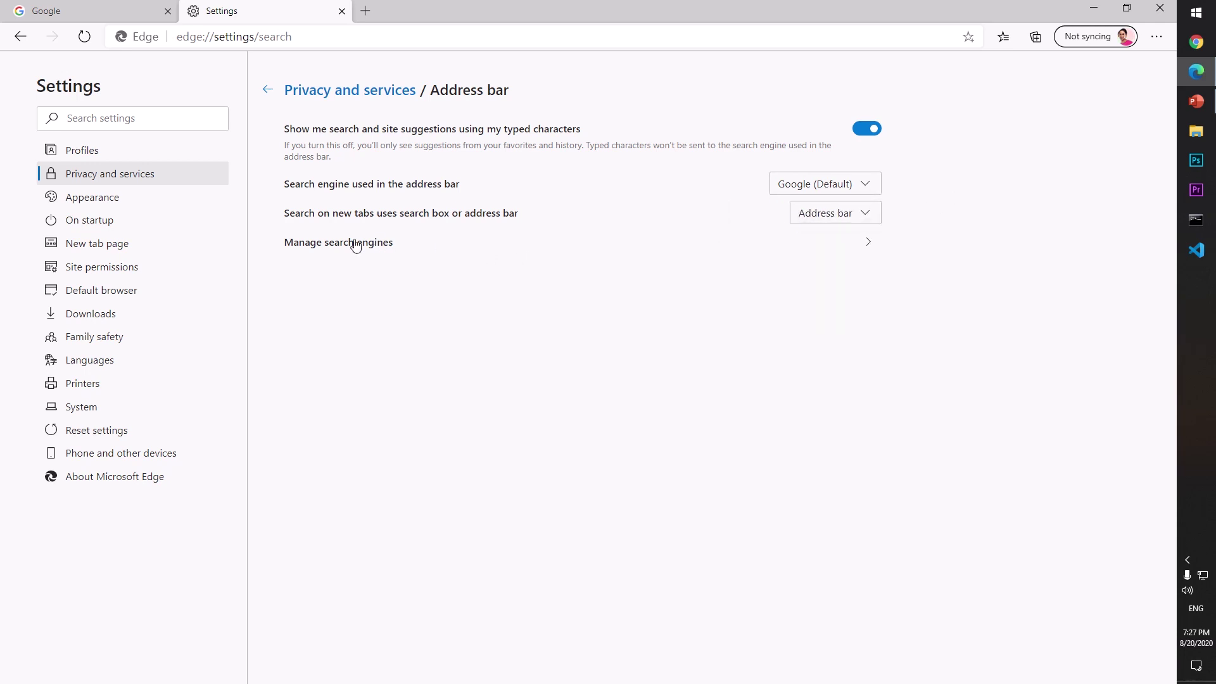
- Open Manage search engines and check DuckDuckGo's actions menu, then dismiss it
left_click(307, 249)
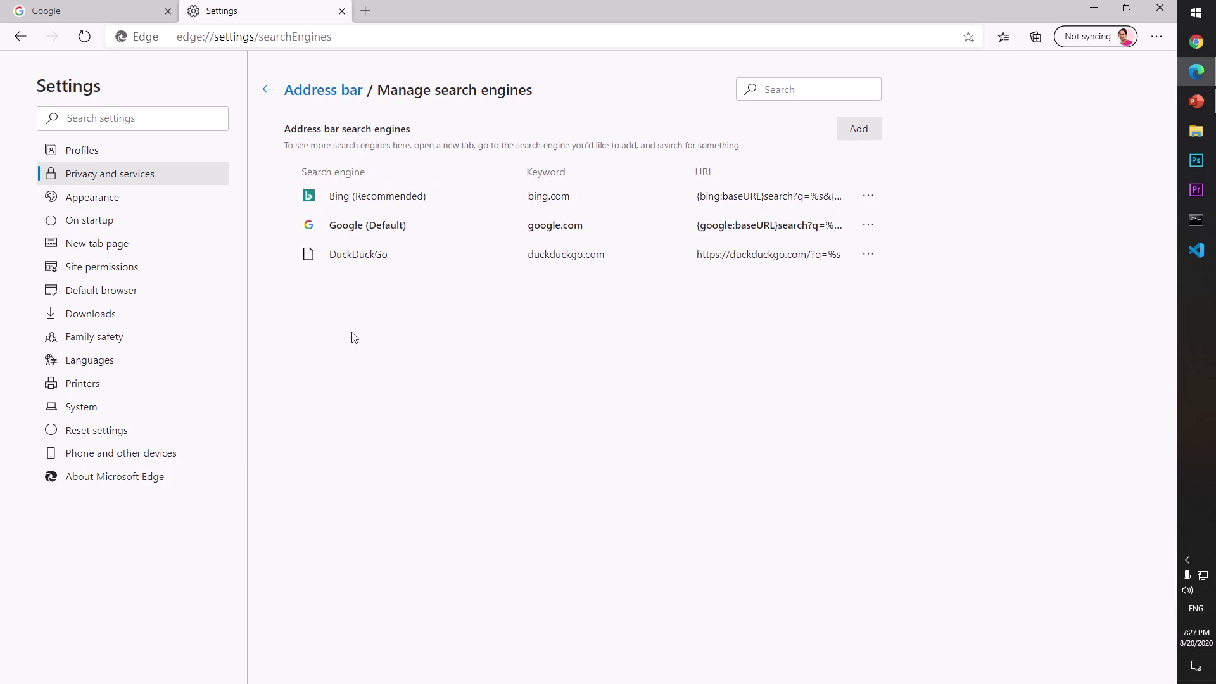
left_click(871, 260)
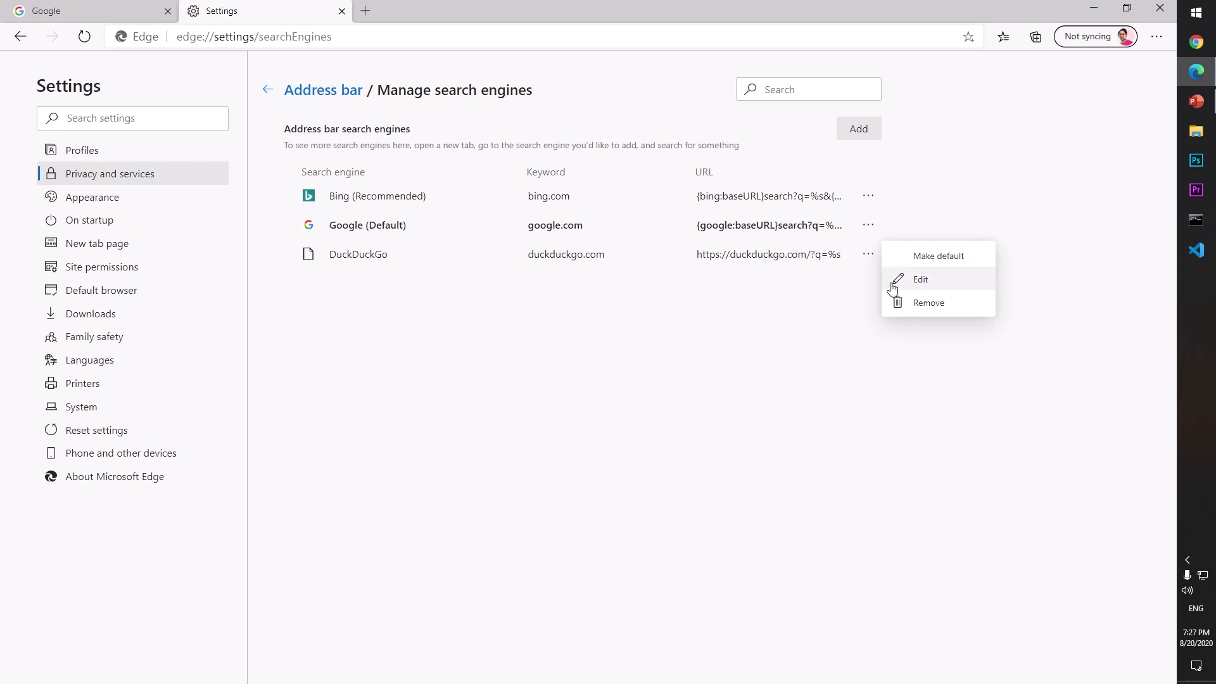
left_click(851, 415)
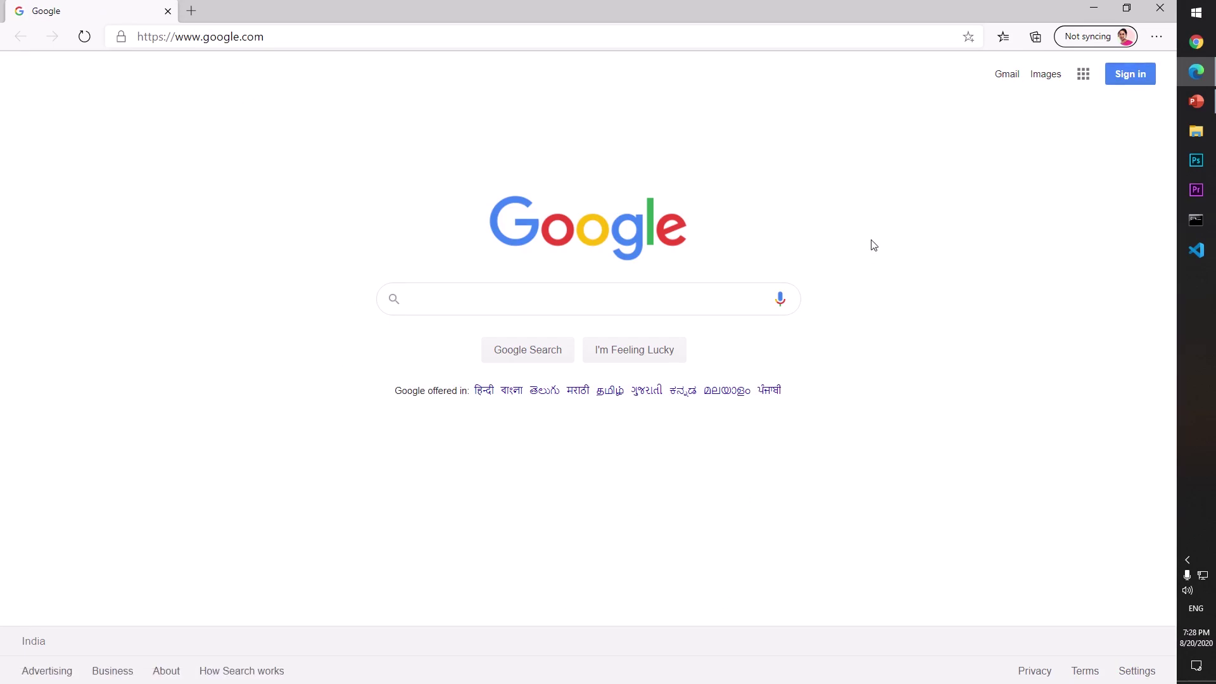
- Open a new tab beside the Google tab to see the default New tab page
left_click(190, 11)
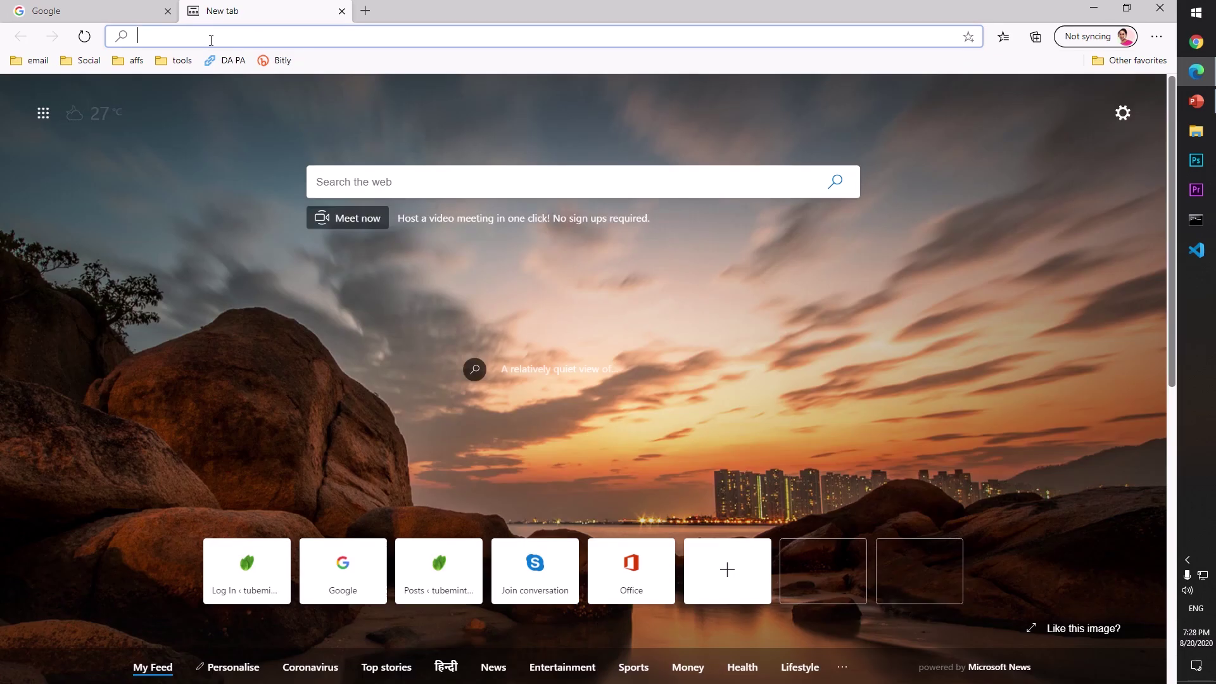
- Search 'kj;kj' from the address bar and block Google's location request
type("kj;kj")
key("Return")
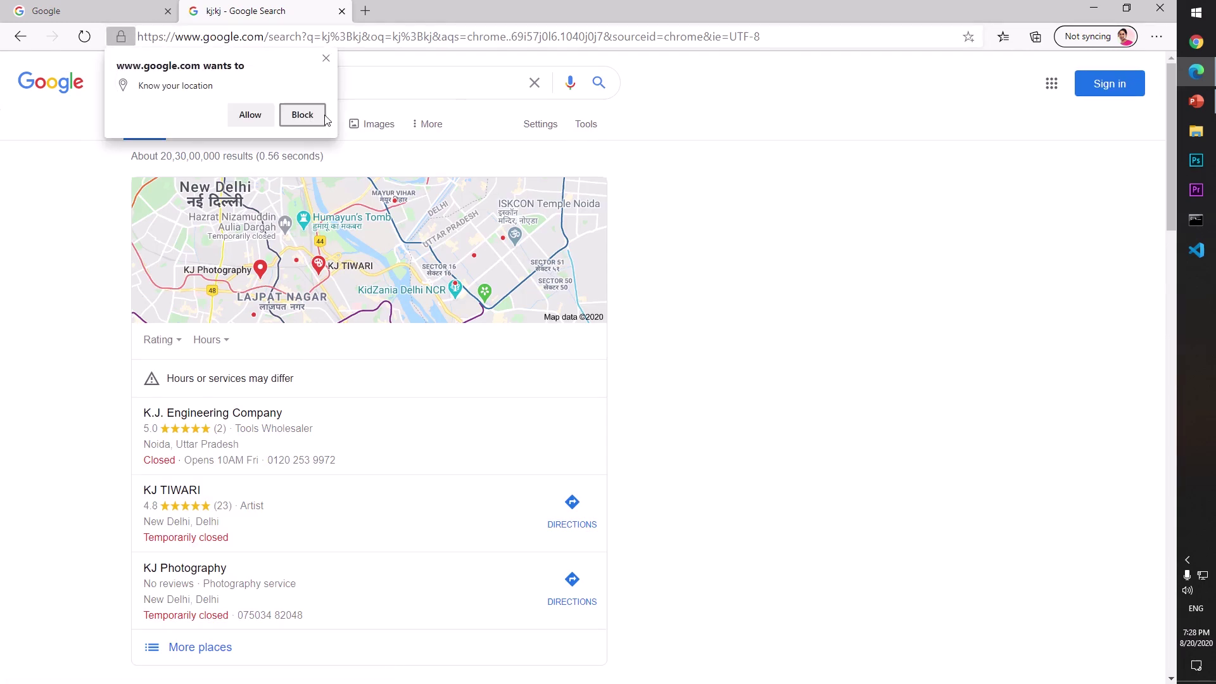
left_click(303, 121)
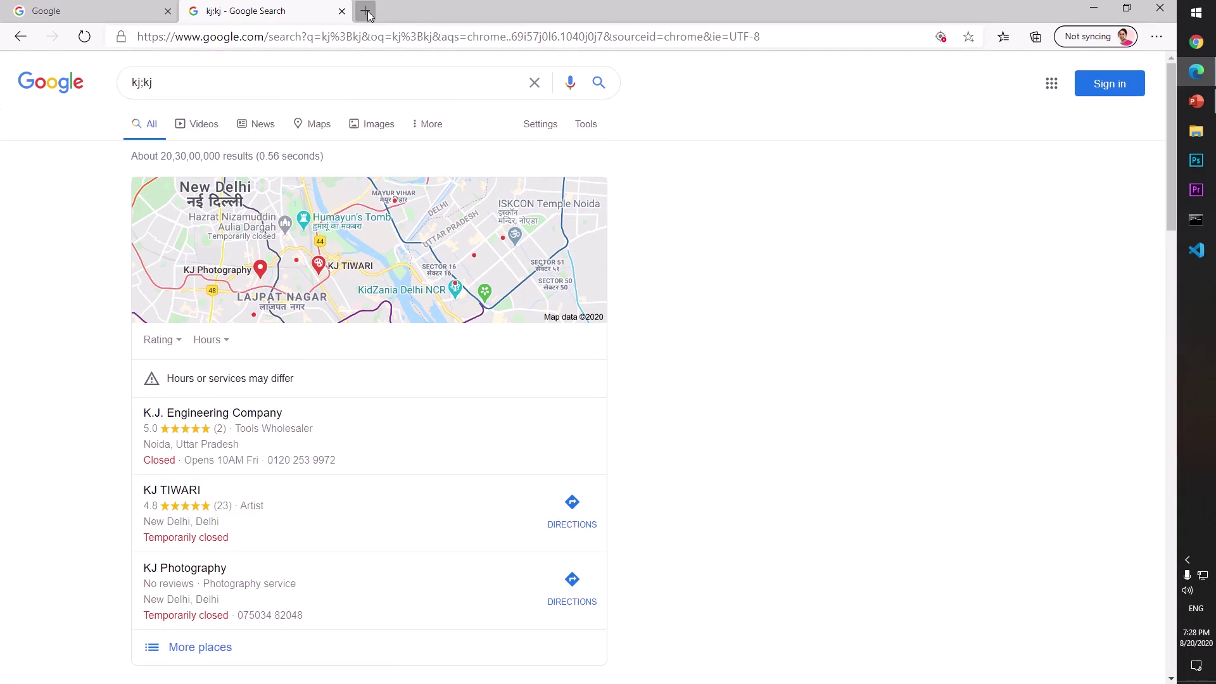
- In a new tab, search 'sdfsdf' to confirm Google results, then open another new tab
left_click(365, 10)
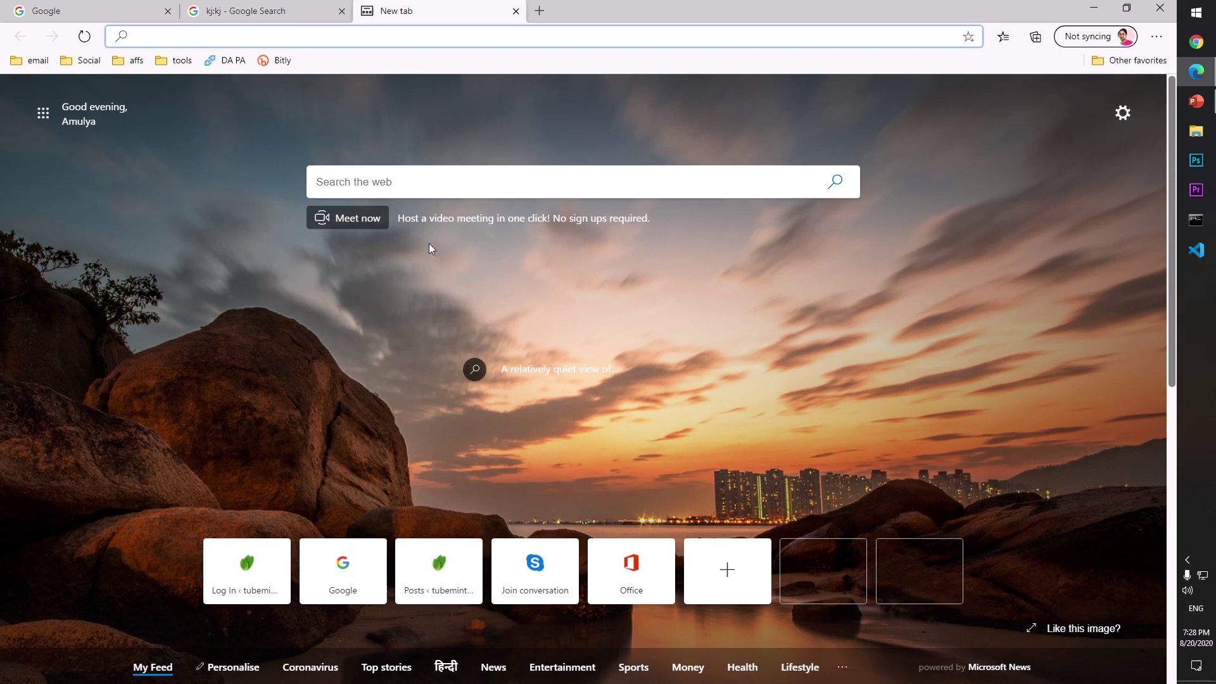
left_click(428, 185)
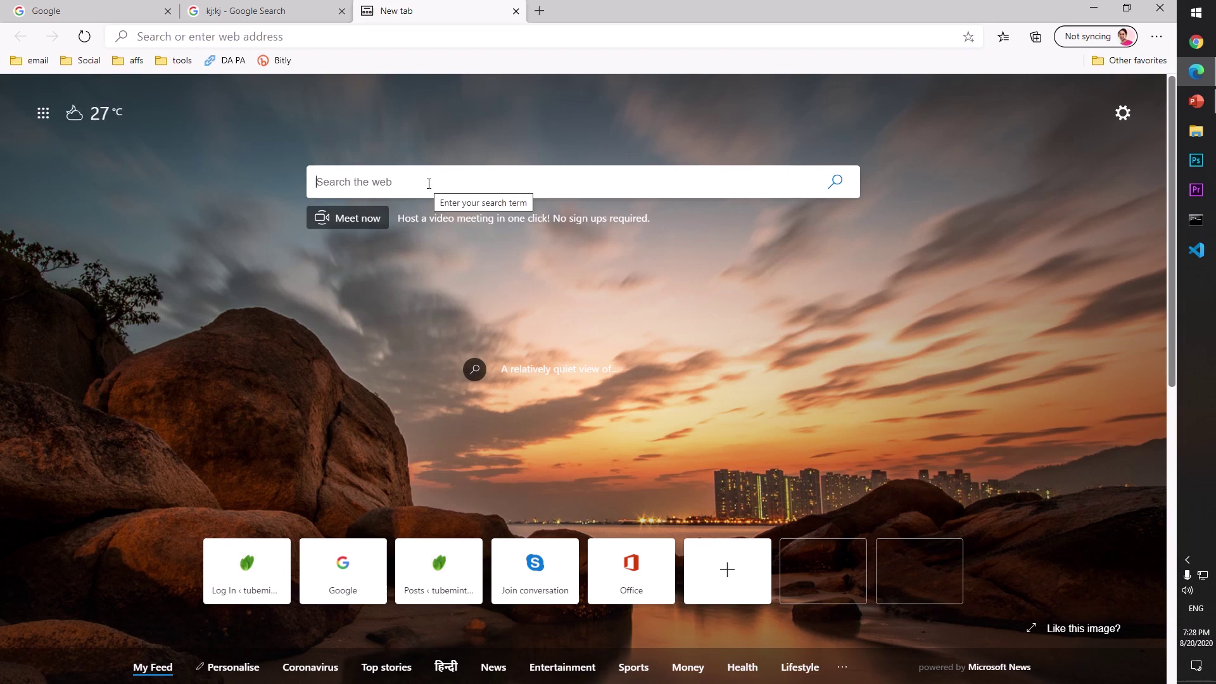
type("sdfsdf")
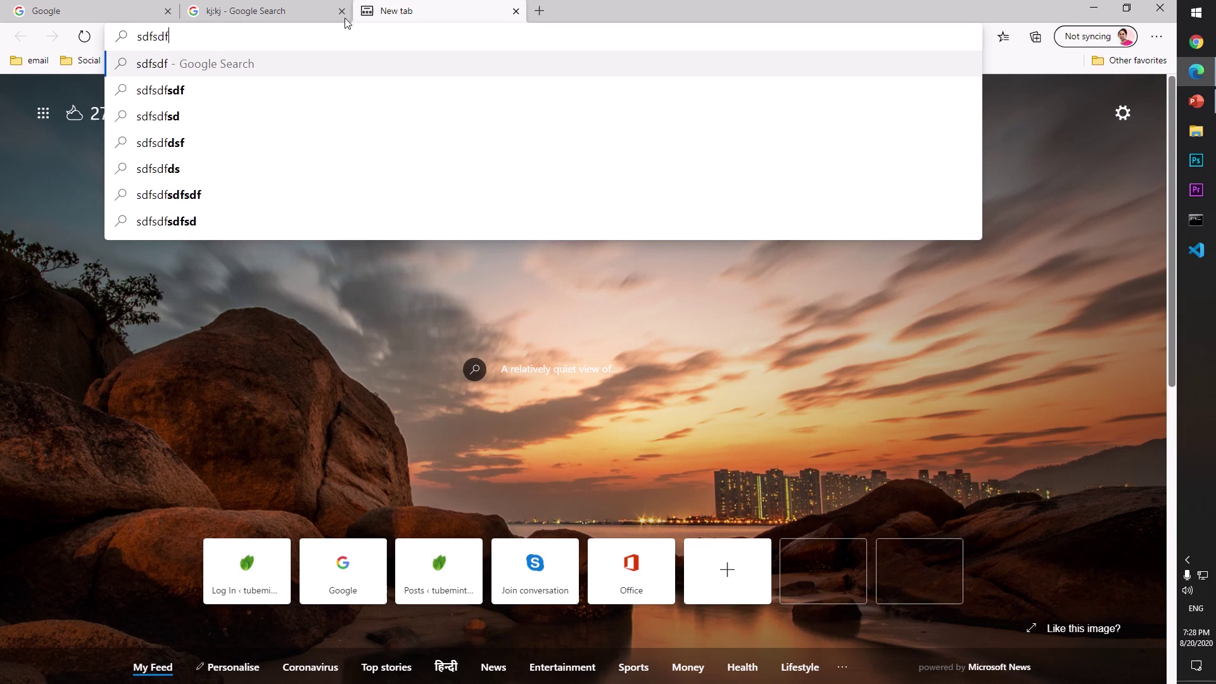
key("Return")
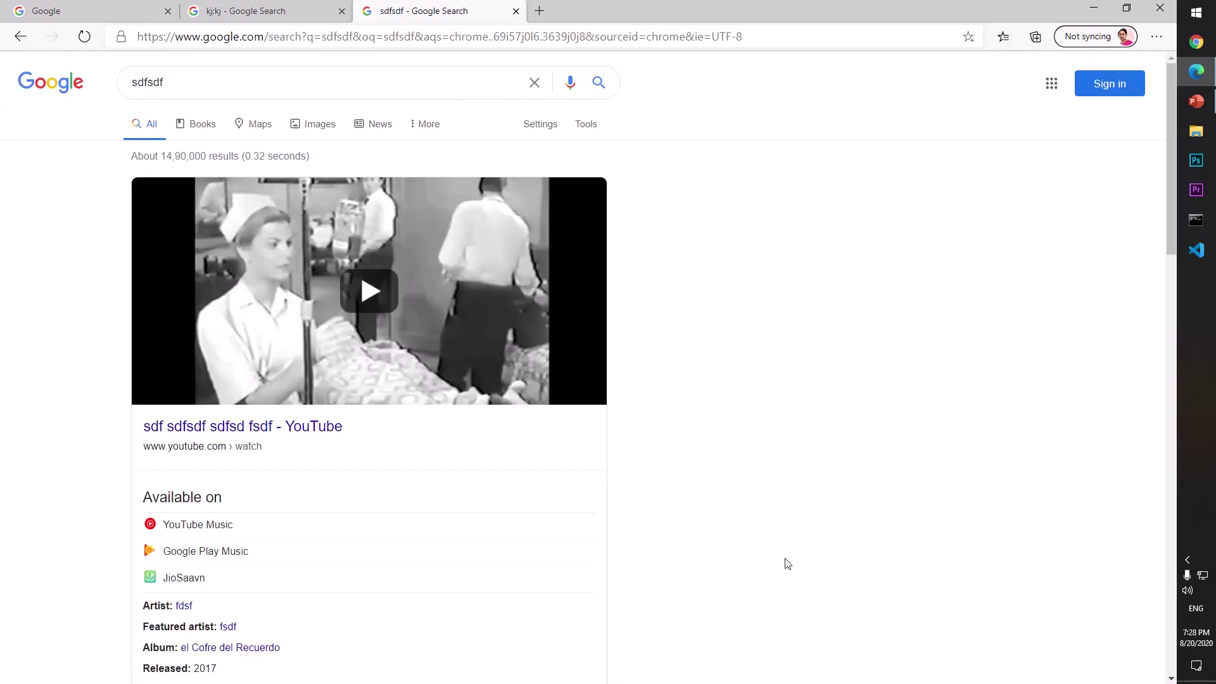
left_click(539, 11)
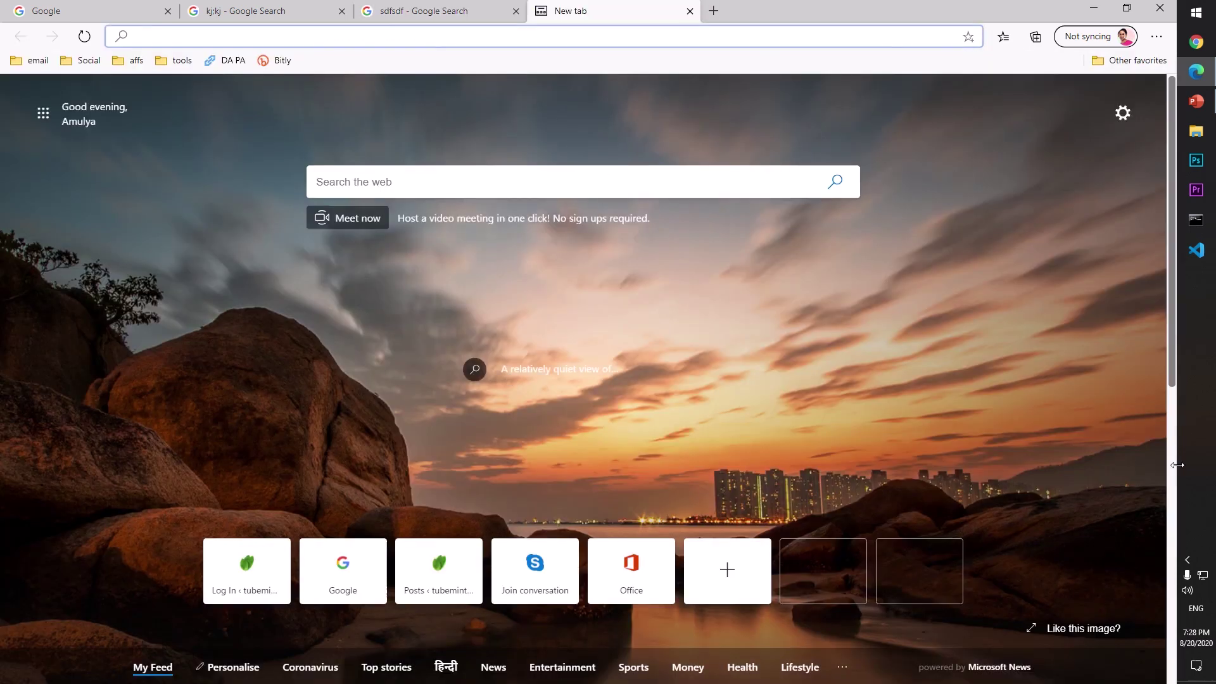
- Open Settings, go to New tab page, and bring up its Customize options
left_click(1146, 40)
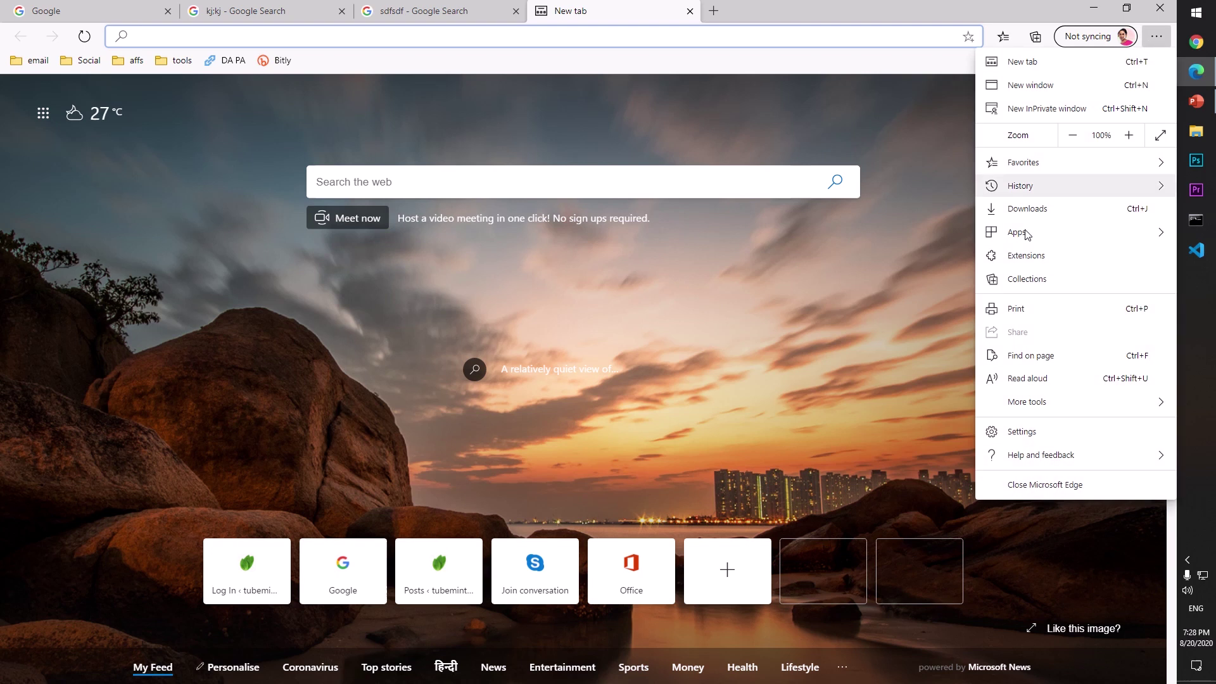
left_click(1022, 438)
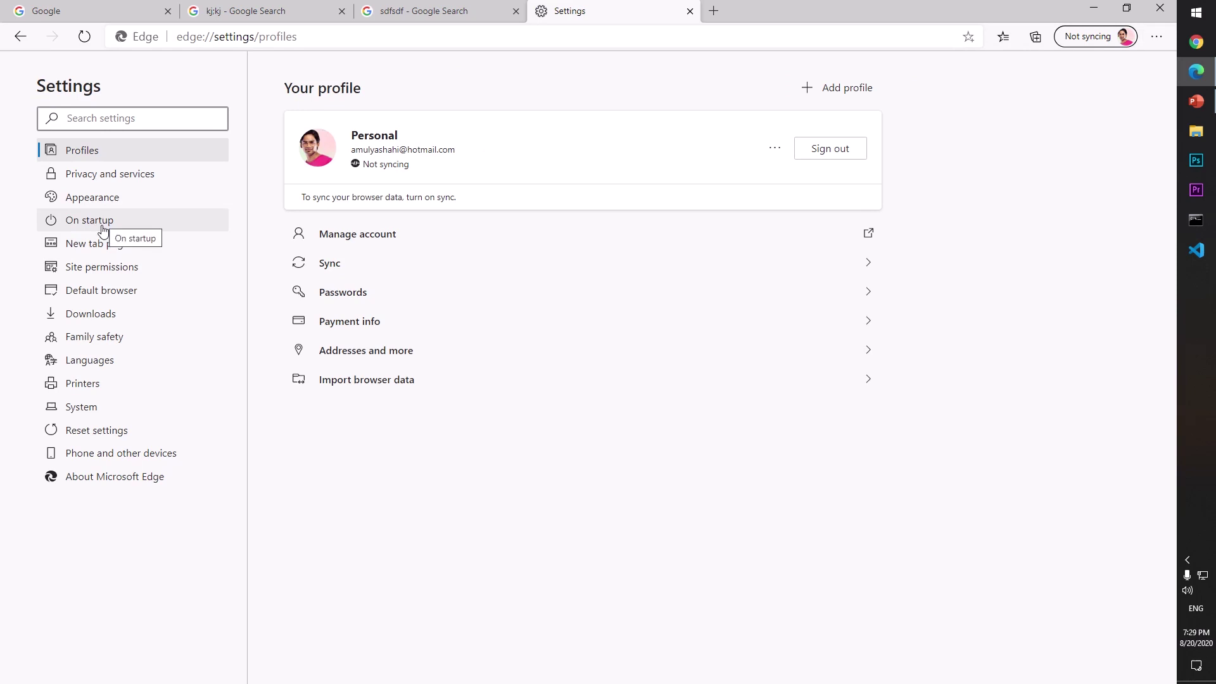
left_click(105, 251)
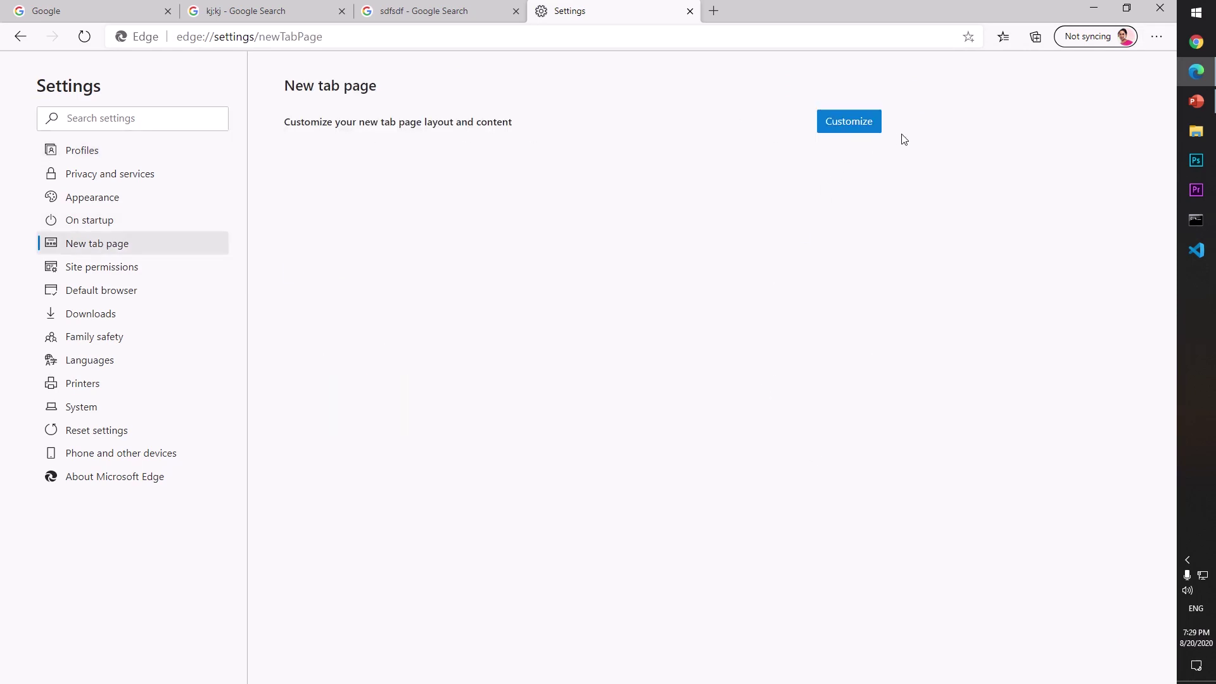
left_click(860, 121)
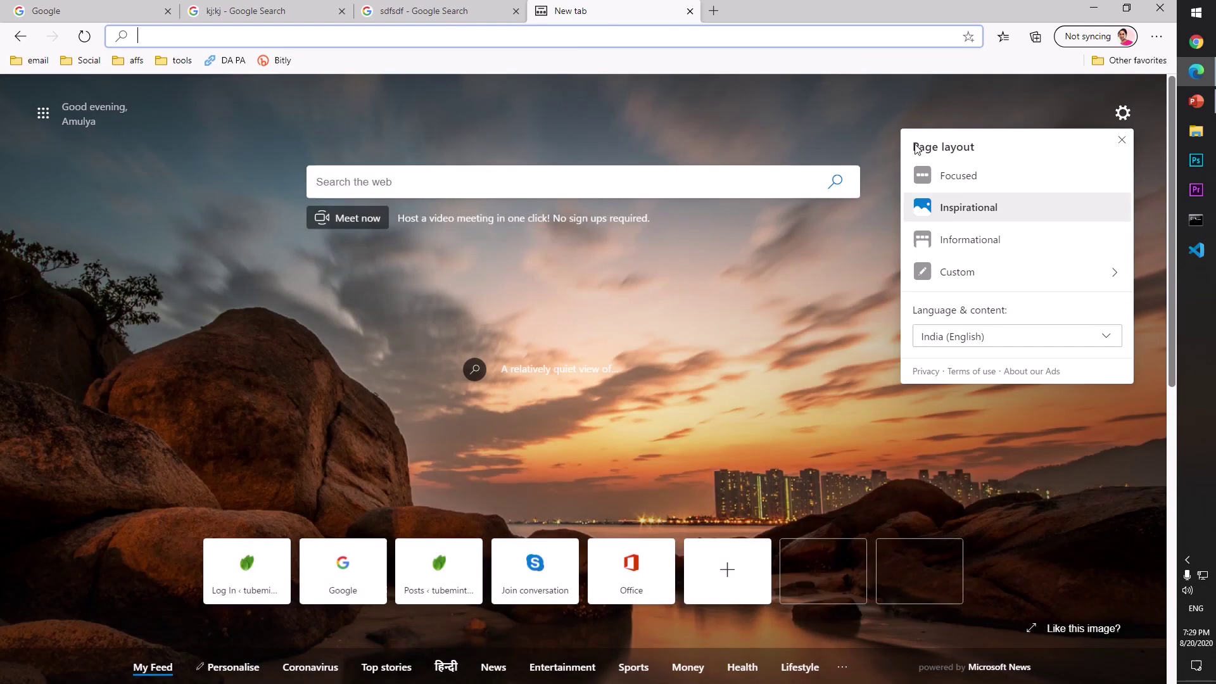
- Switch the new tab page layout to Focused and reopen its Custom options
left_click(974, 282)
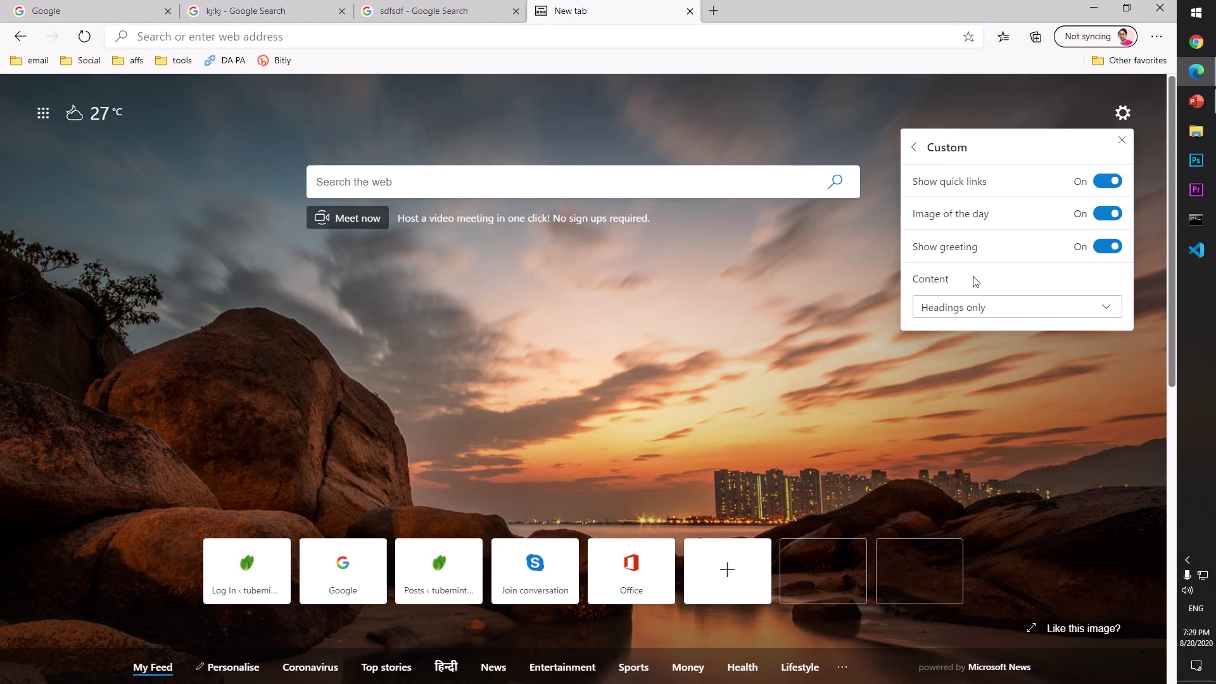
left_click(914, 147)
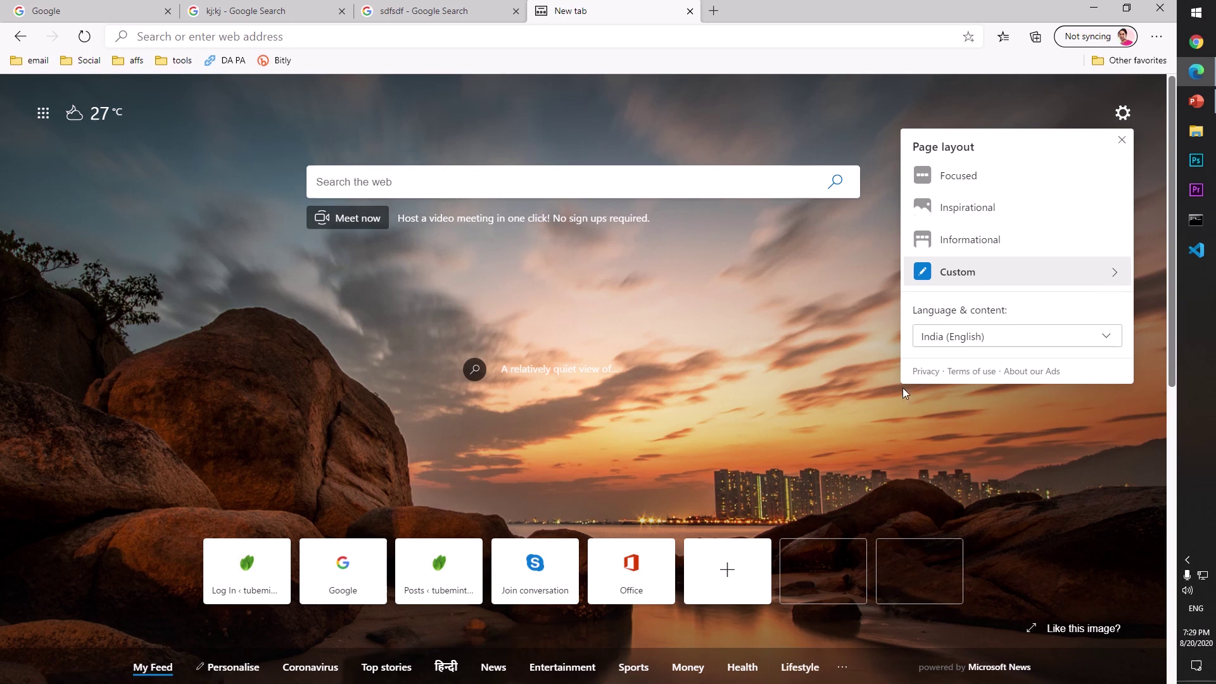
left_click(972, 178)
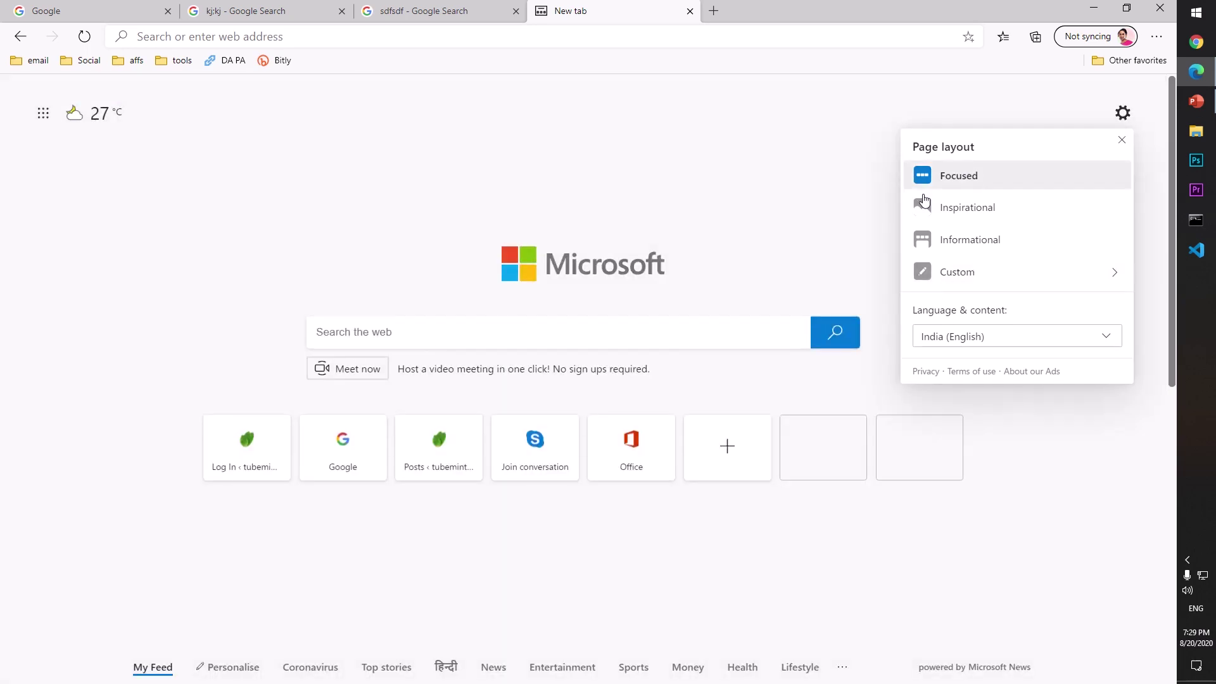
left_click(945, 279)
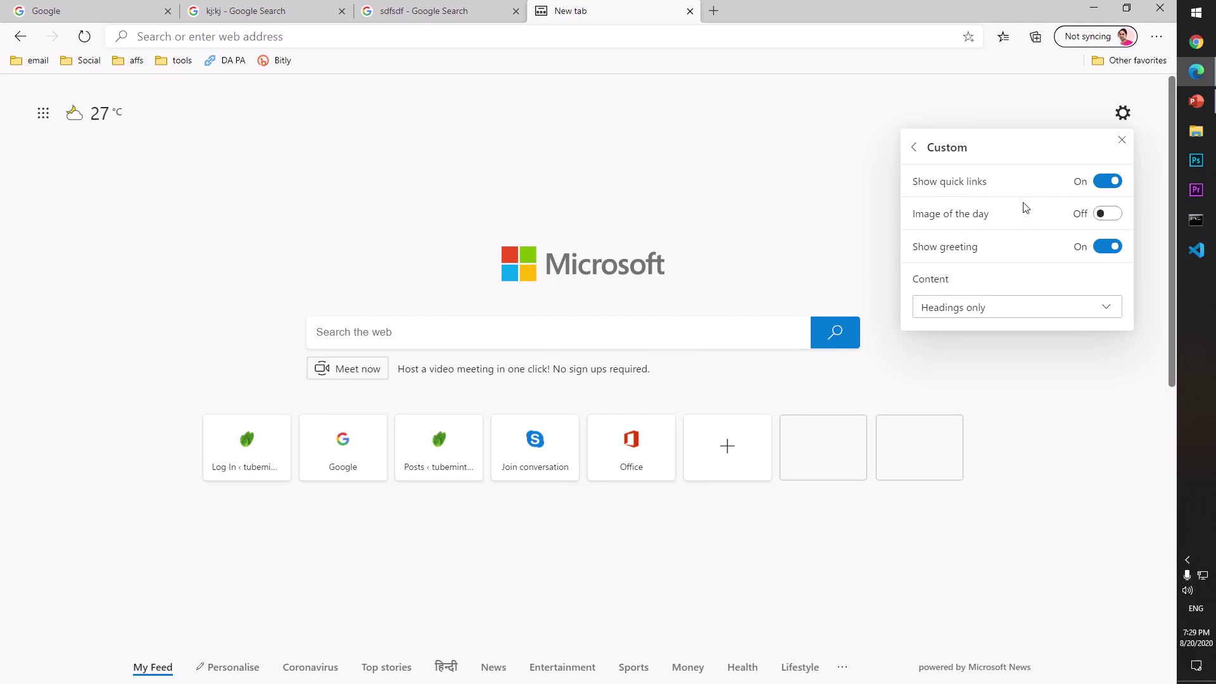
- Switch off quick links and greeting, and set Content to Content off in the new-tab page settings
left_click(1104, 183)
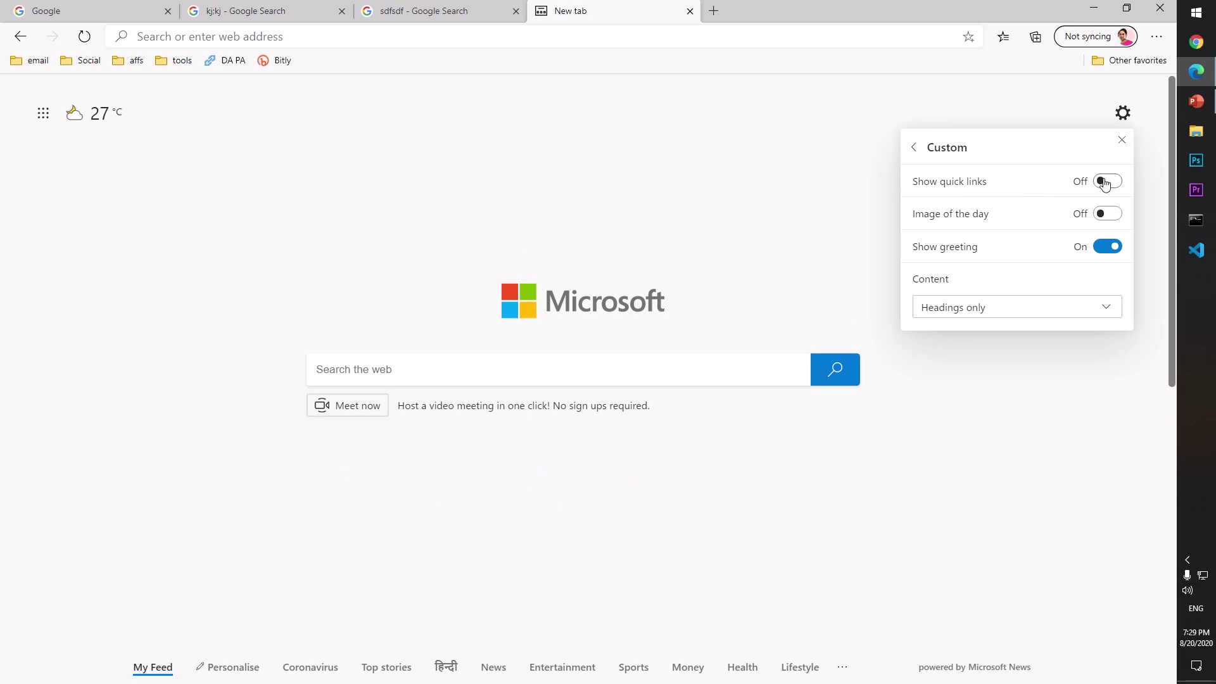
left_click(1105, 251)
left_click(1028, 311)
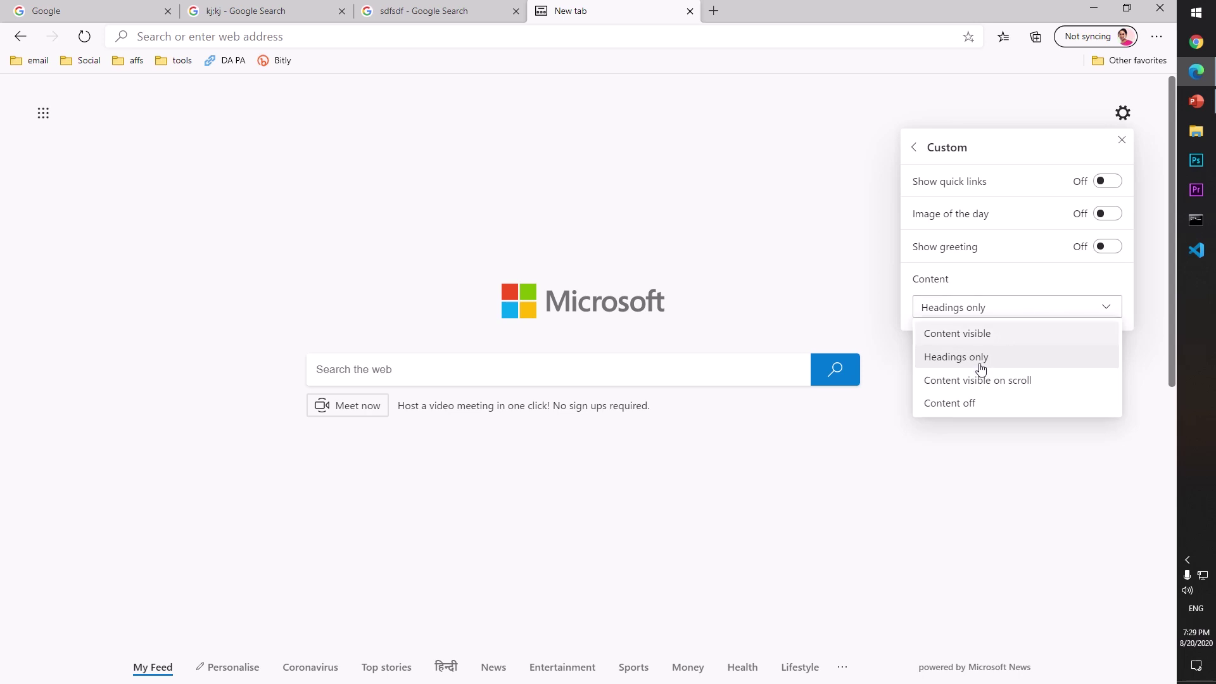
left_click(953, 412)
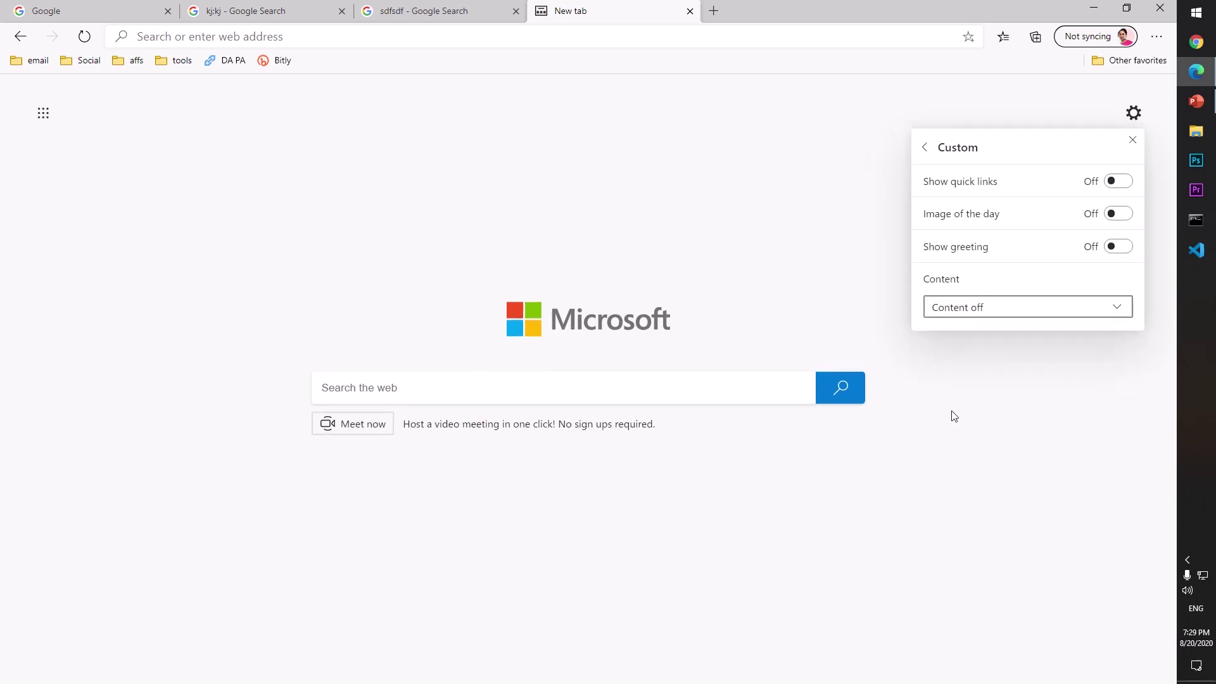
left_click(980, 81)
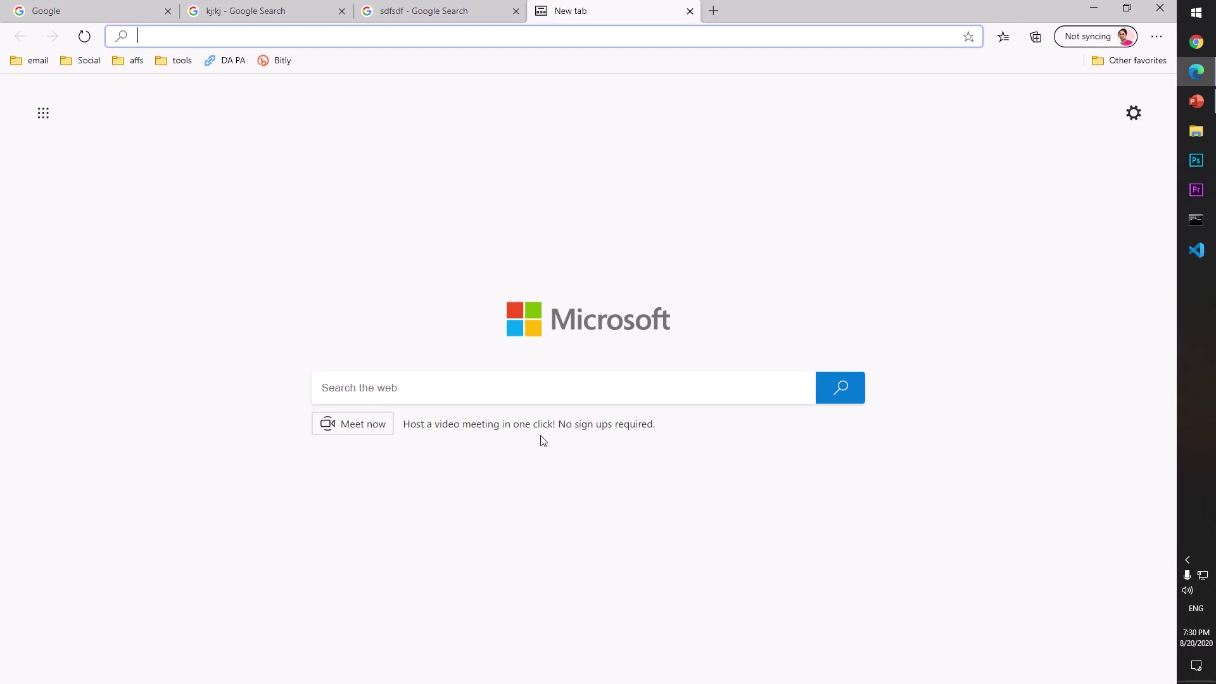
left_click(1134, 113)
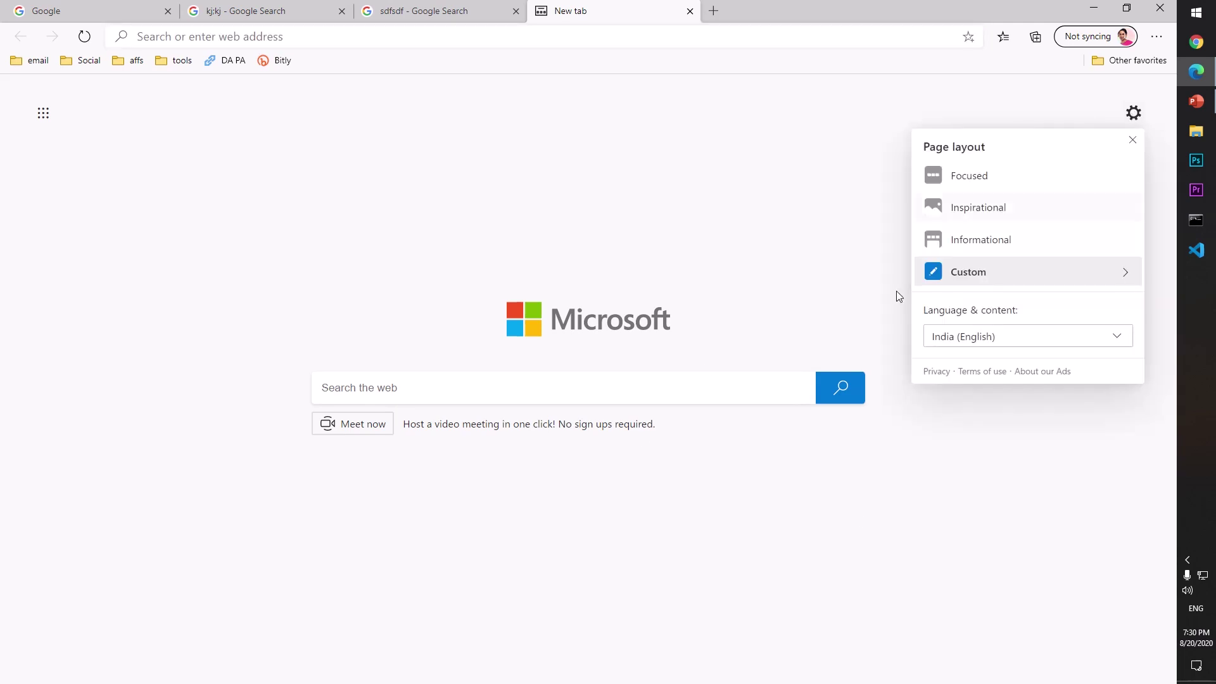
left_click(996, 530)
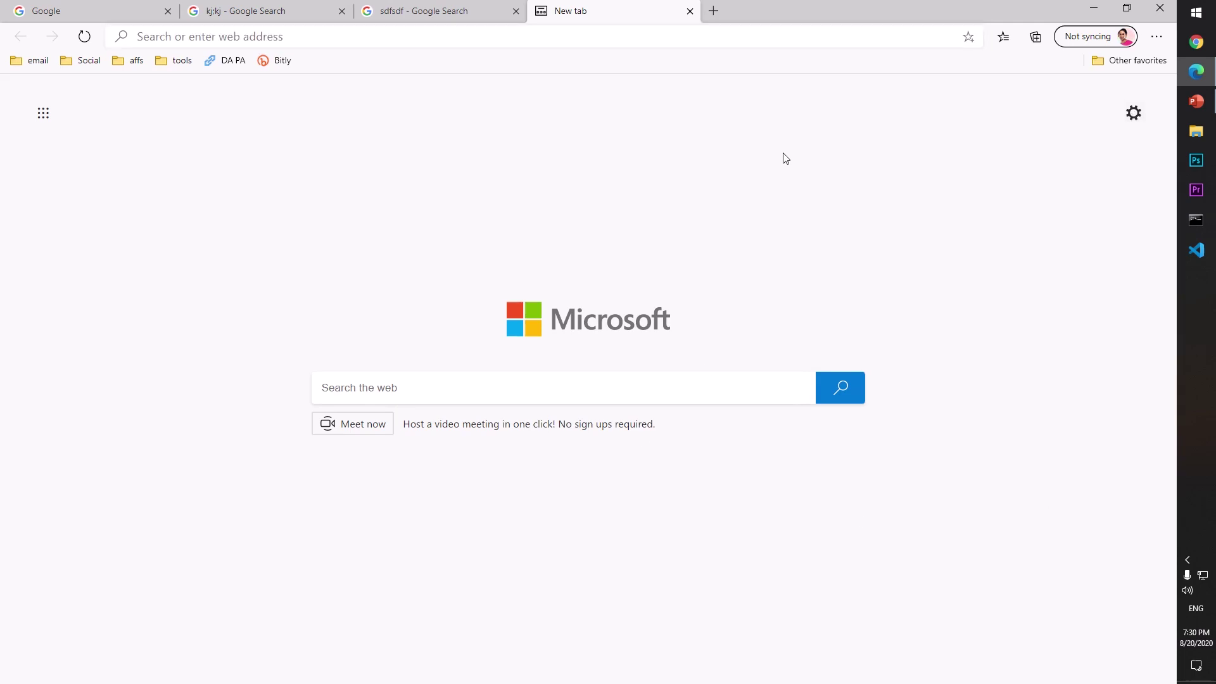
- Close the New tab and both Google Search tabs, then open a new tab and focus its search box
left_click(690, 10)
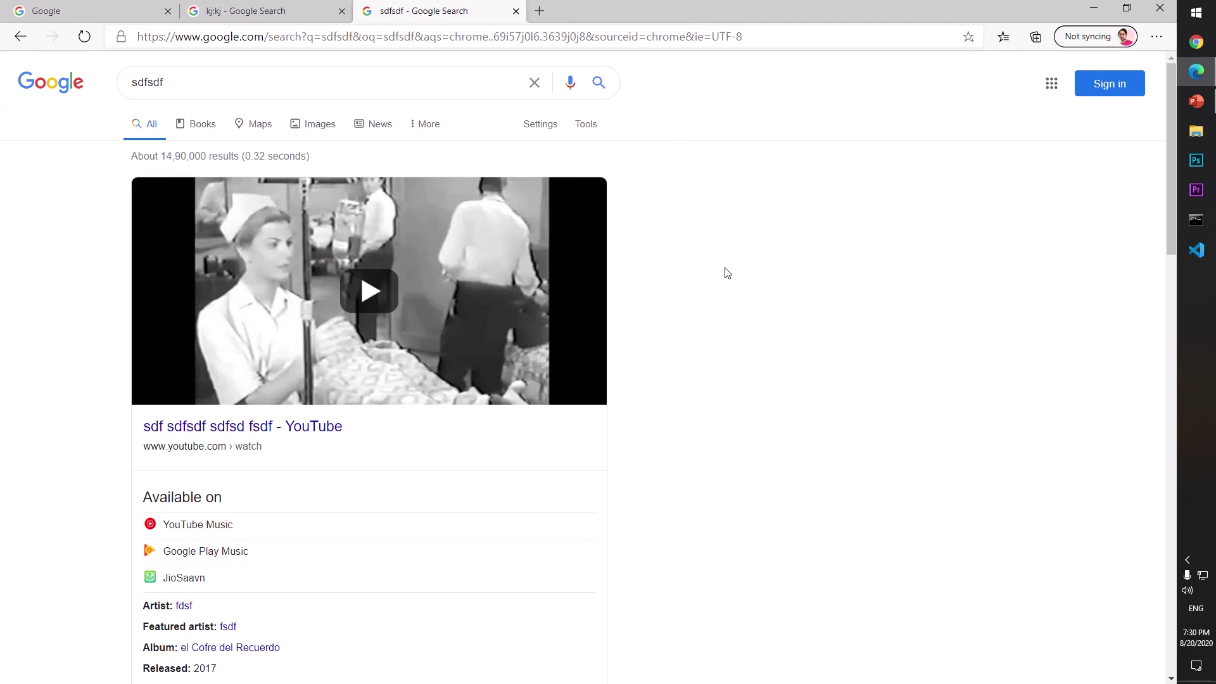
left_click(516, 11)
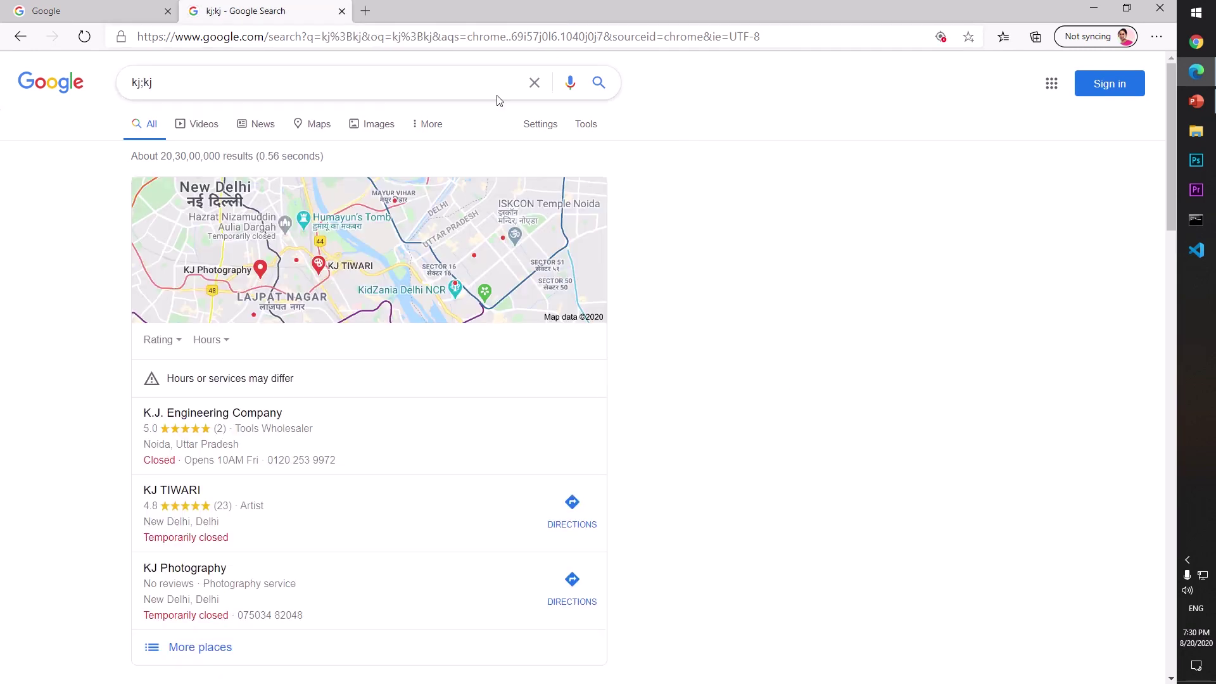
left_click(344, 12)
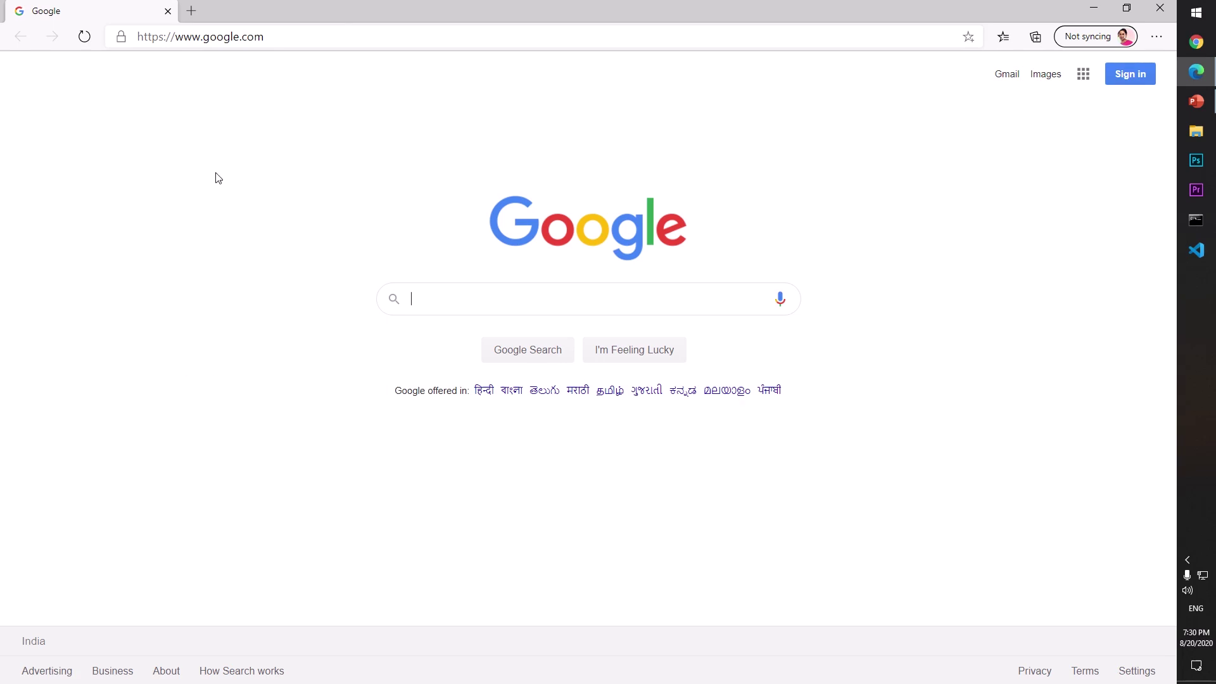
left_click(191, 11)
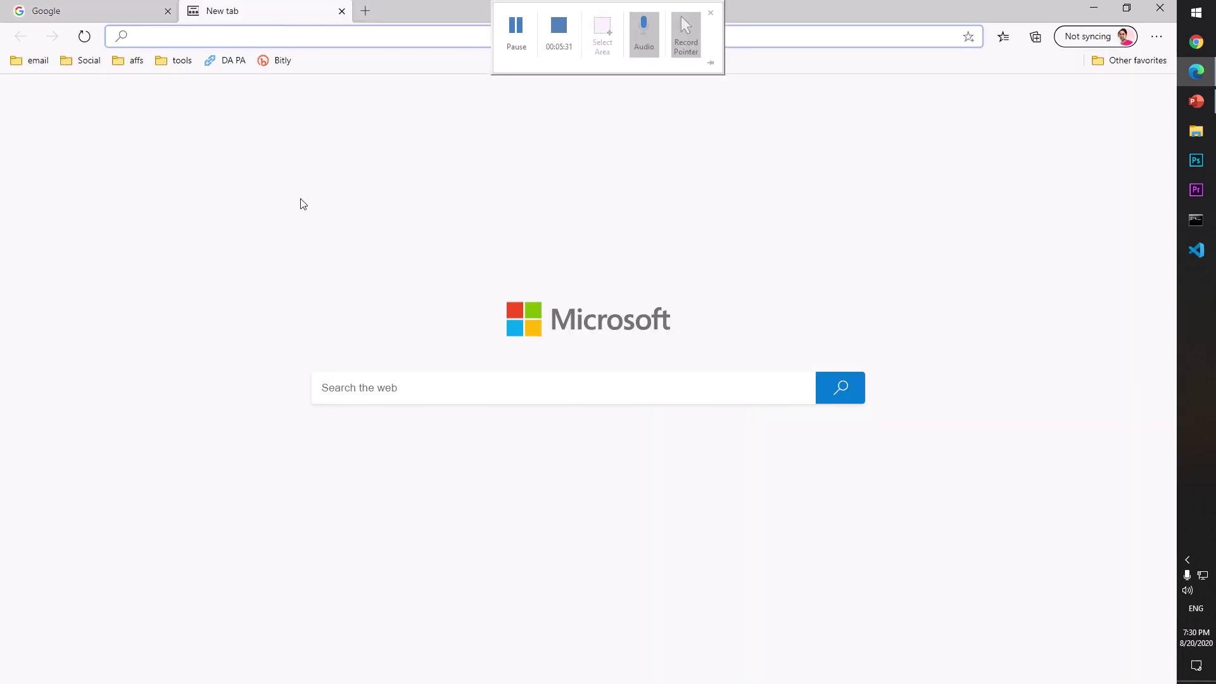
left_click(407, 394)
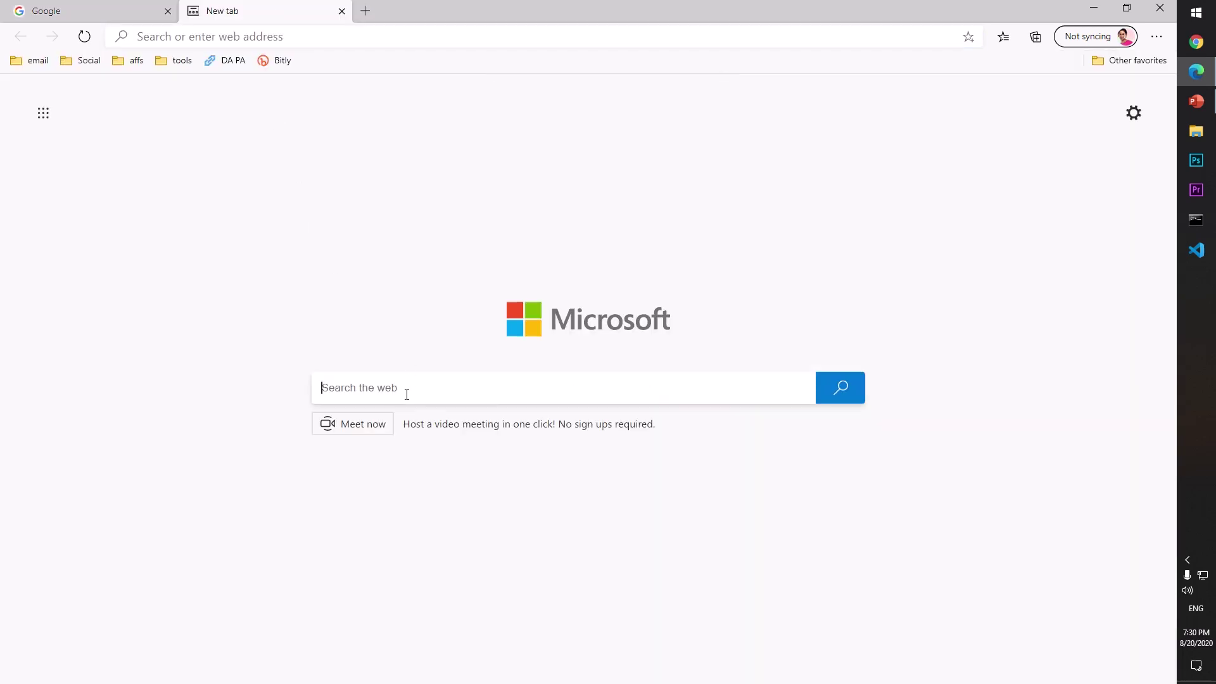